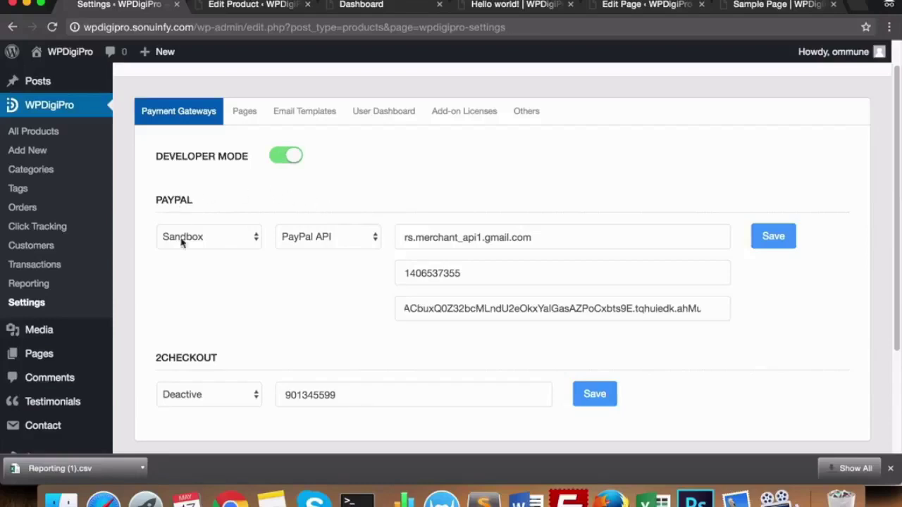
Review the developer mode option in the payment gateway settings, then the payment redirect pages and custom slug name in the Pages settings.
left_click_drag(160, 157, 246, 157)
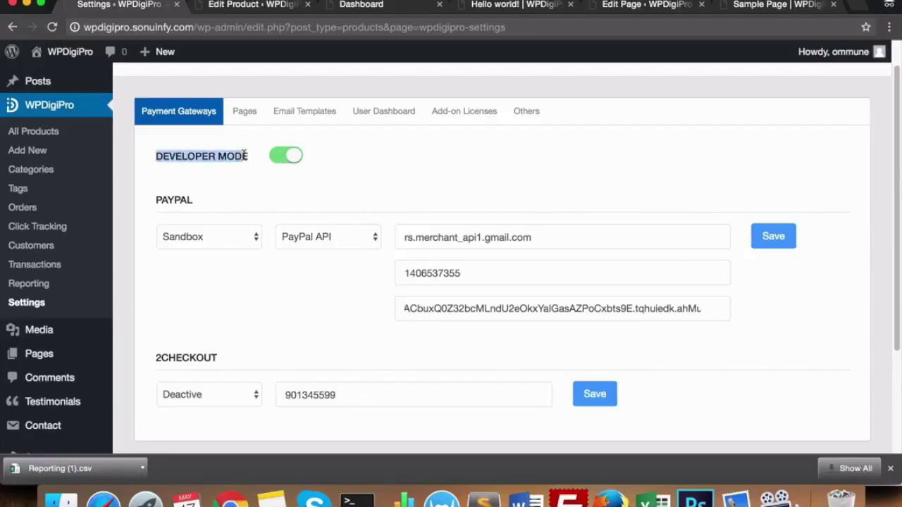
left_click(245, 114)
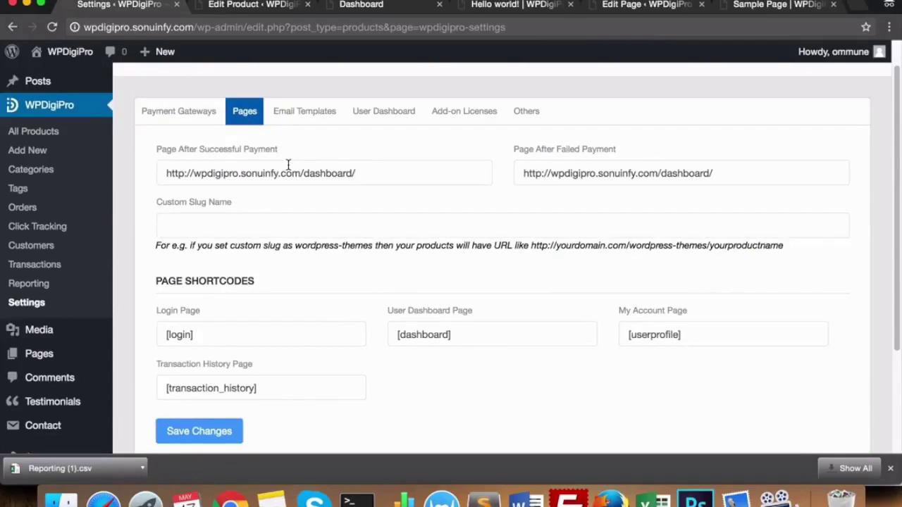
left_click_drag(354, 174, 169, 172)
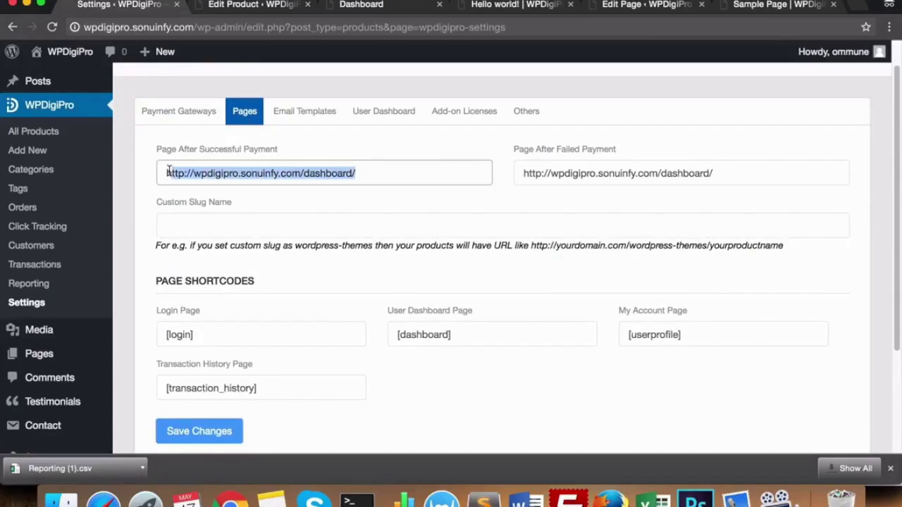
left_click_drag(734, 170, 516, 171)
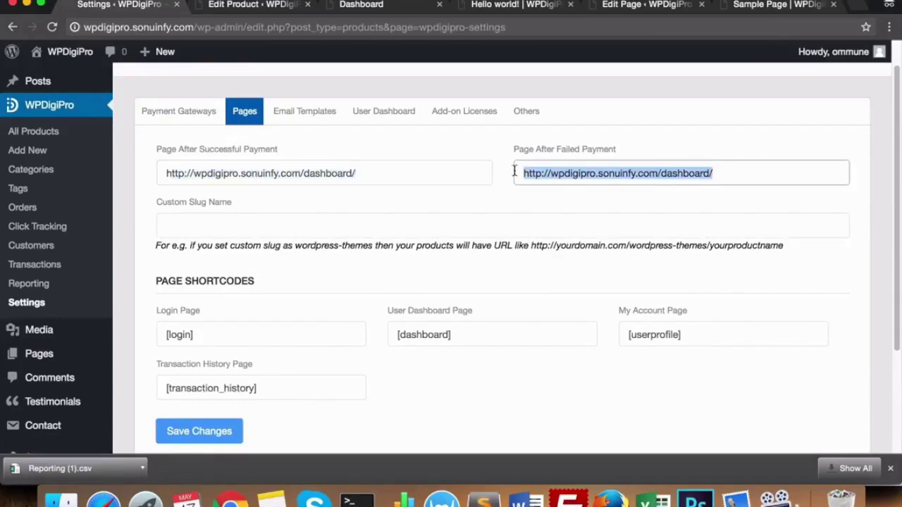
left_click(235, 227)
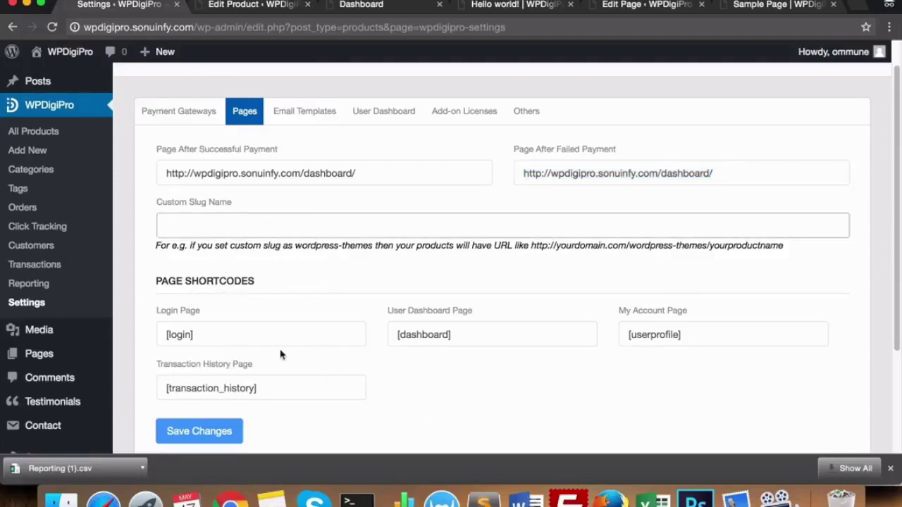
Load the Admin Email For New Order template in the email template settings and view the available shortcodes.
left_click(298, 117)
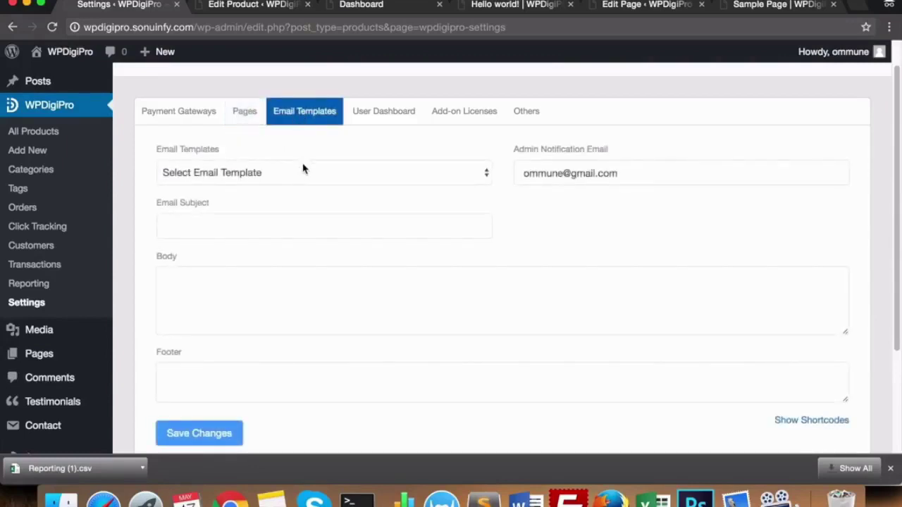
left_click(303, 172)
left_click(298, 189)
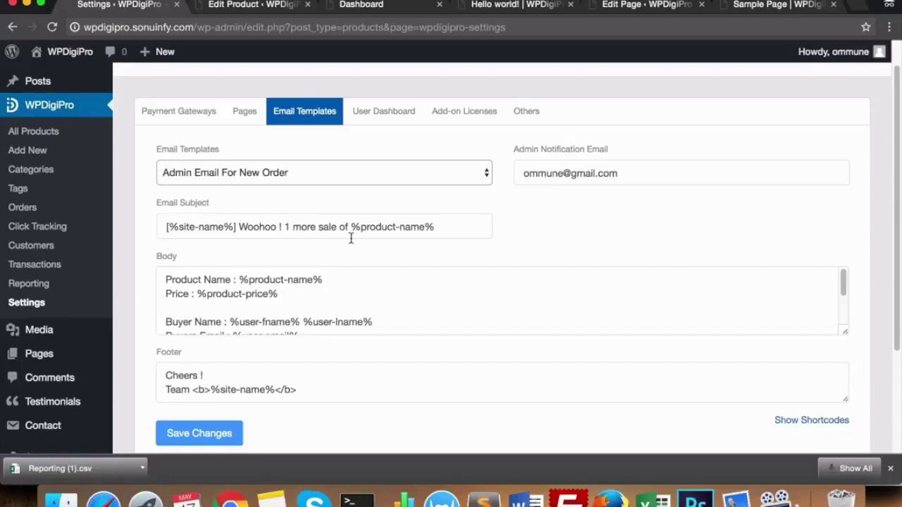
scroll(350, 238, "down", 3)
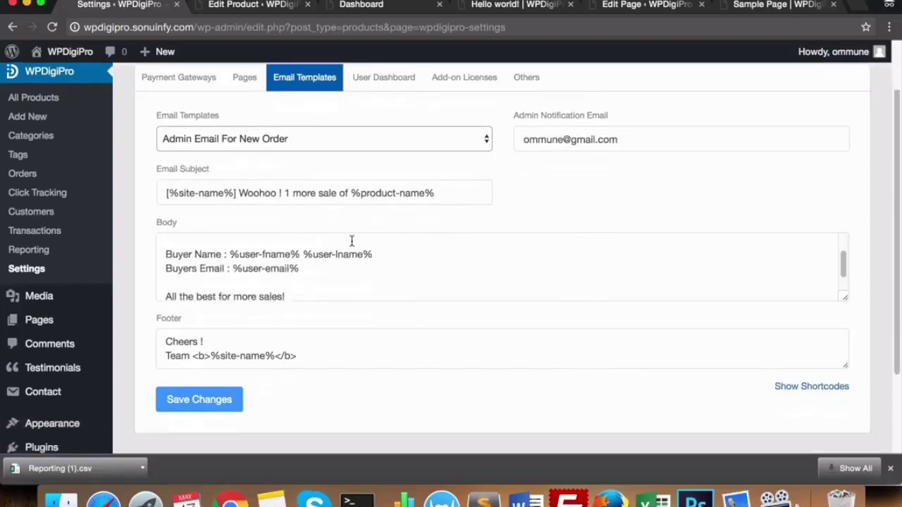
left_click(808, 394)
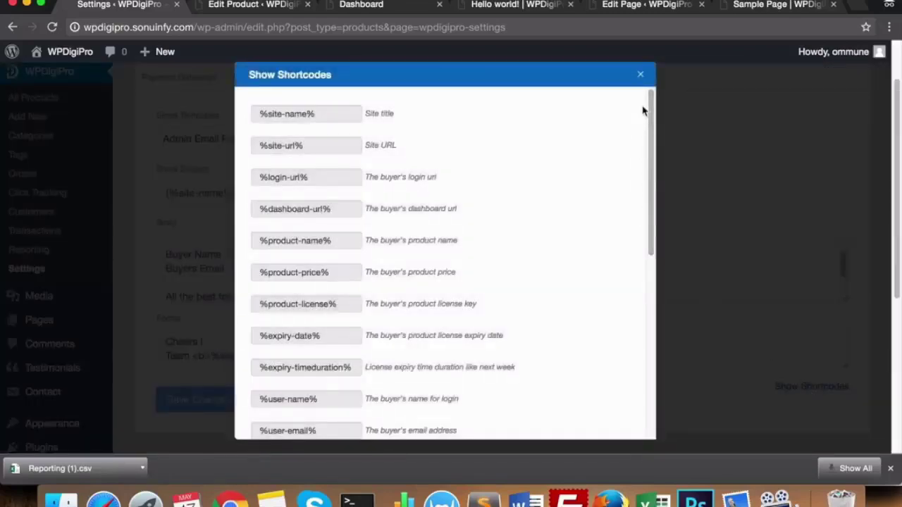
left_click(641, 74)
Compare the User Dashboard appearance settings with the live customer dashboard page, placing the dashboard page directly after the settings page.
left_click(375, 325)
left_click(375, 149)
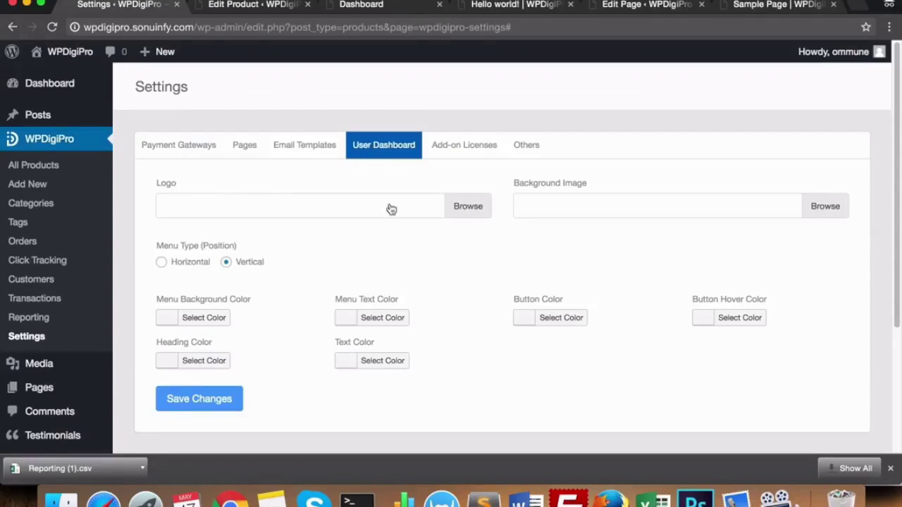
left_click(337, 11)
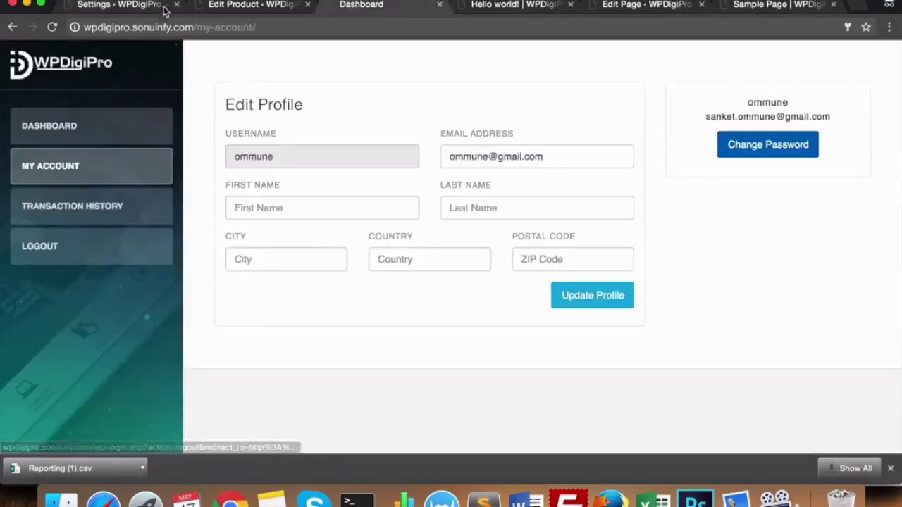
left_click(237, 10)
left_click(137, 6)
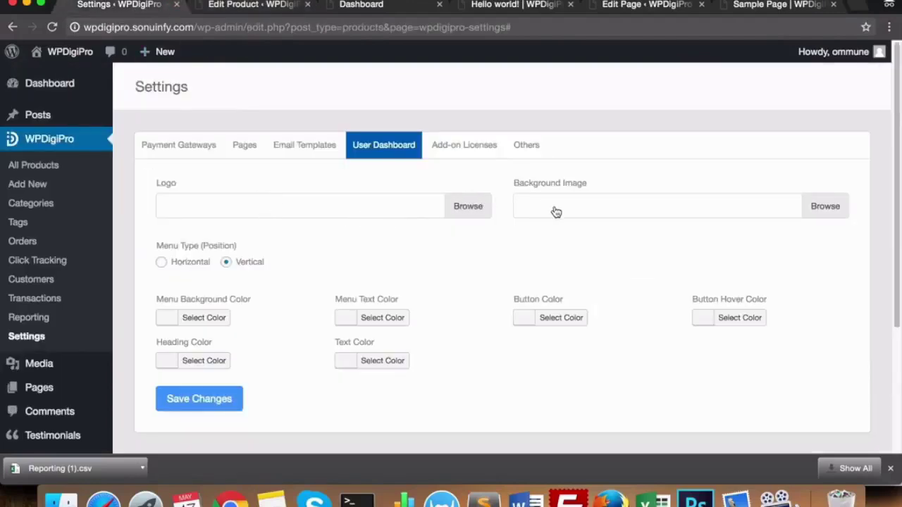
left_click_drag(369, 12, 218, 8)
left_click(71, 5)
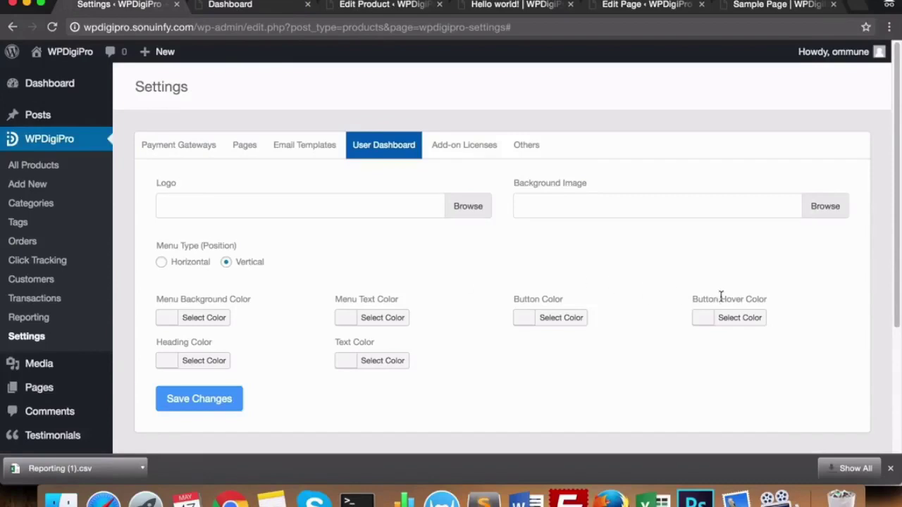
left_click(230, 4)
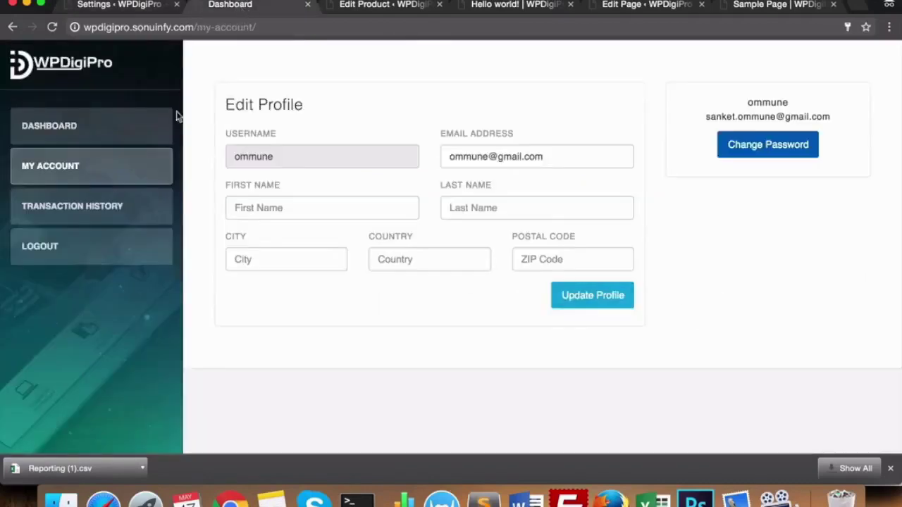
left_click(134, 6)
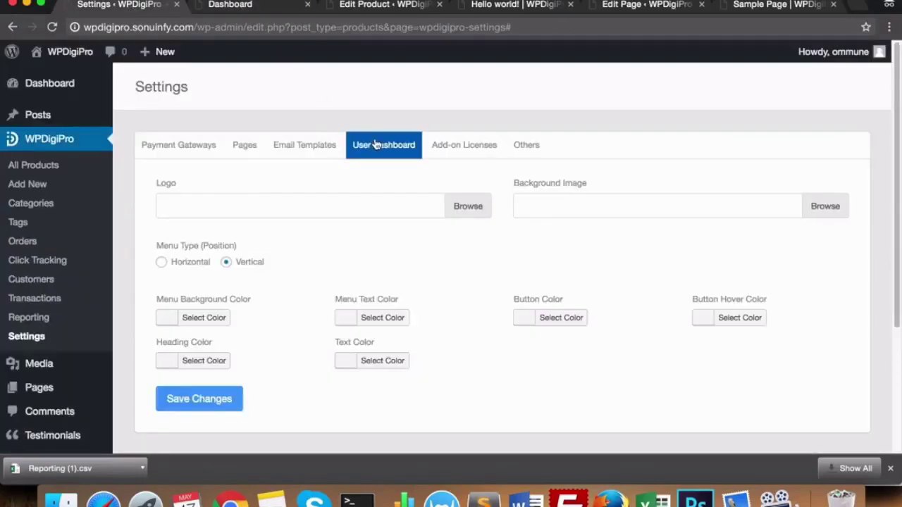
Review the Add-on Licenses settings and the licence policy, currency, credit link and checkout popup options under Others.
left_click(463, 152)
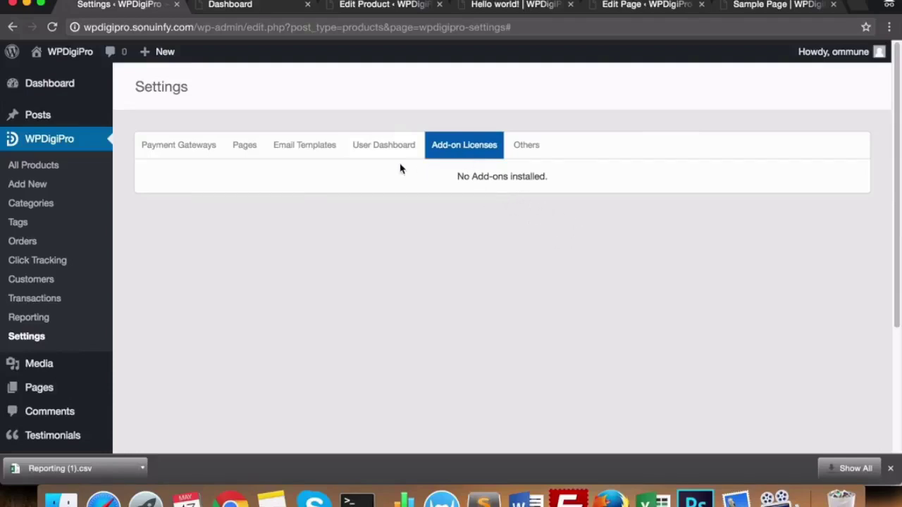
left_click(525, 152)
scroll(450, 152, "down", 2)
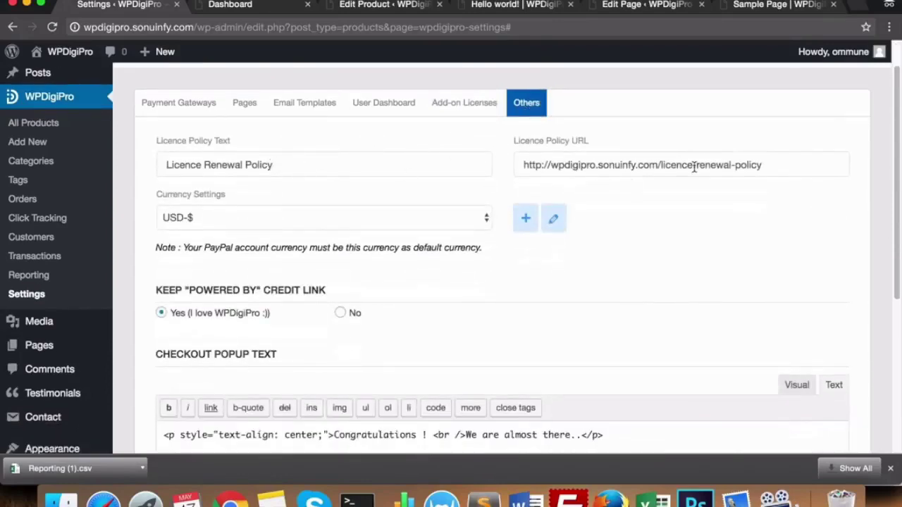
scroll(677, 170, "down", 2)
scroll(282, 183, "up", 3)
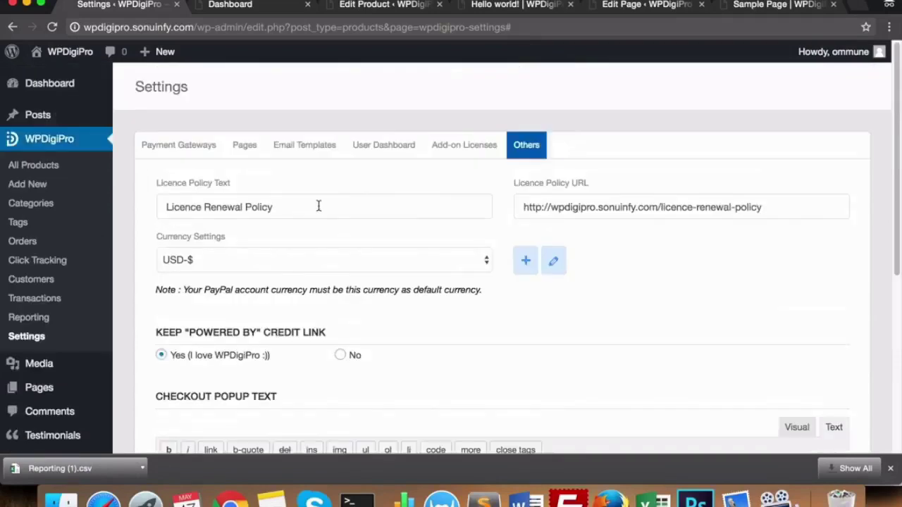
Open the WPDigiPro reporting page and examine the sales report's product revenue chart.
left_click(28, 317)
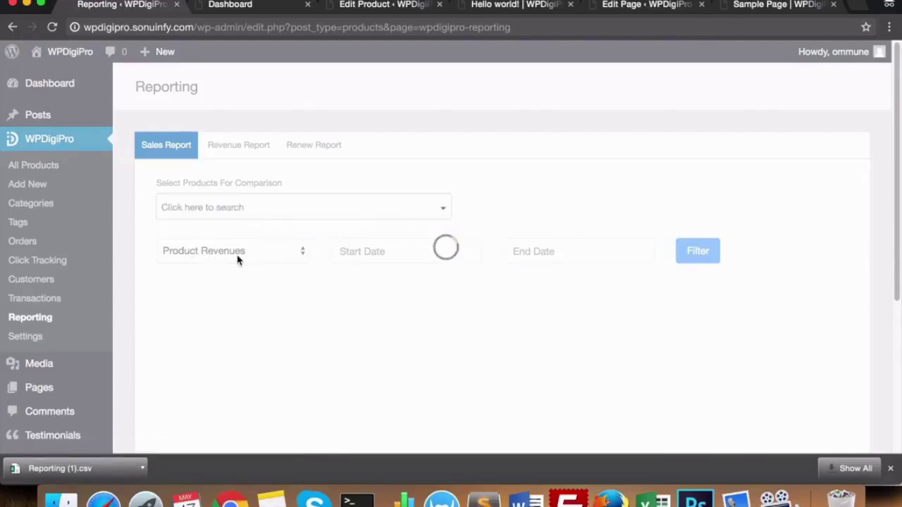
scroll(304, 266, "down", 3)
scroll(298, 271, "down", 1)
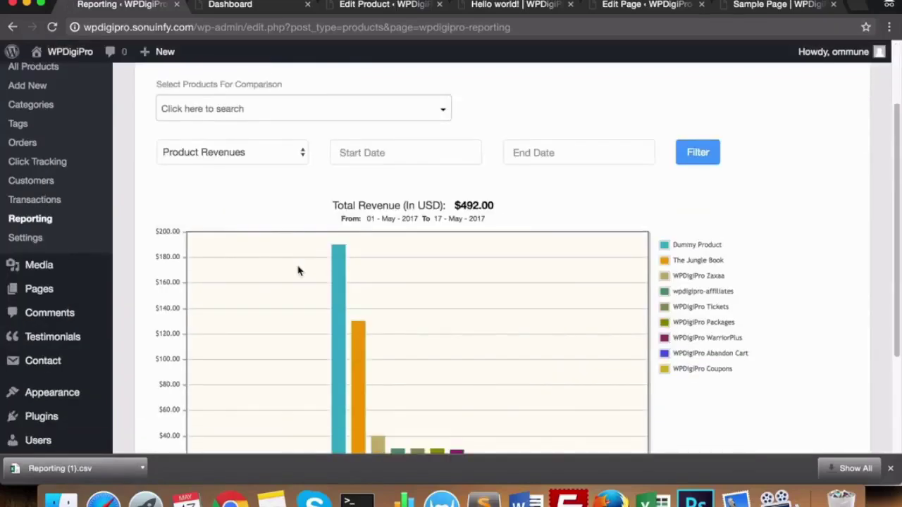
scroll(298, 271, "down", 5)
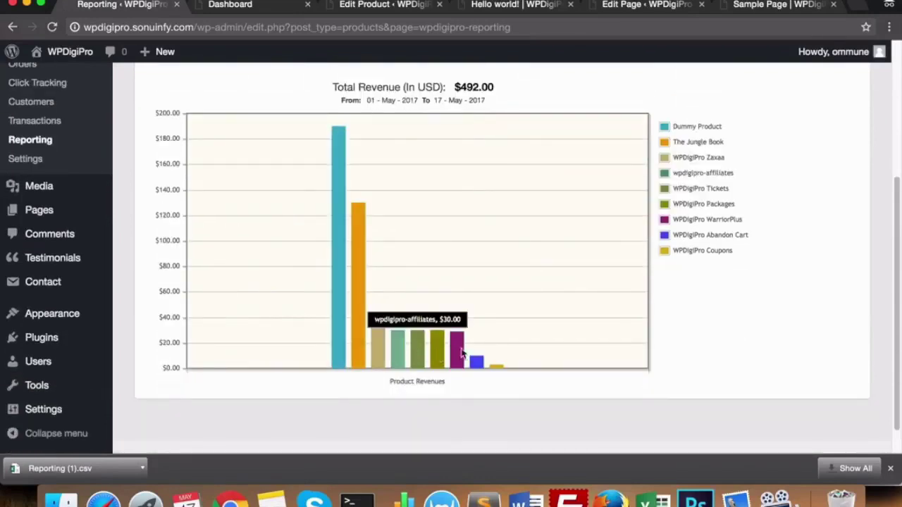
scroll(430, 325, "up", 8)
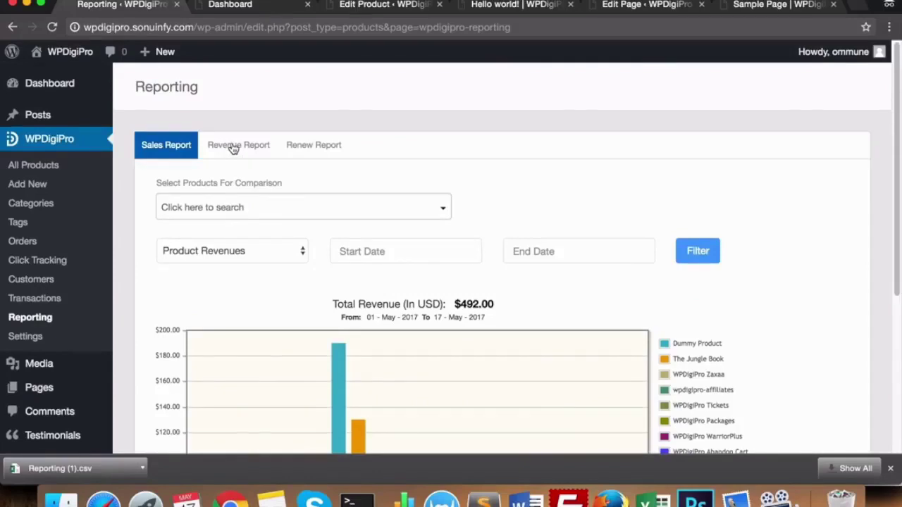
Examine the revenue report's chart for all products and the renew report.
left_click(233, 147)
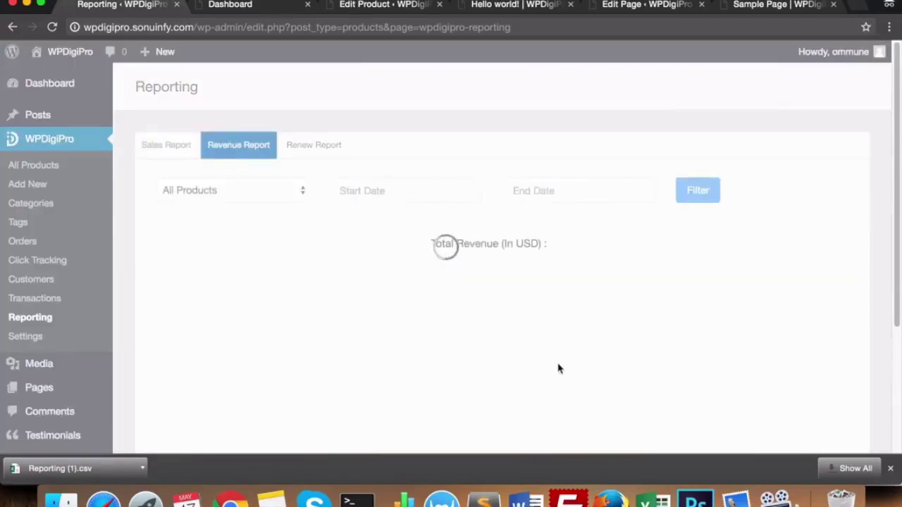
scroll(556, 359, "down", 3)
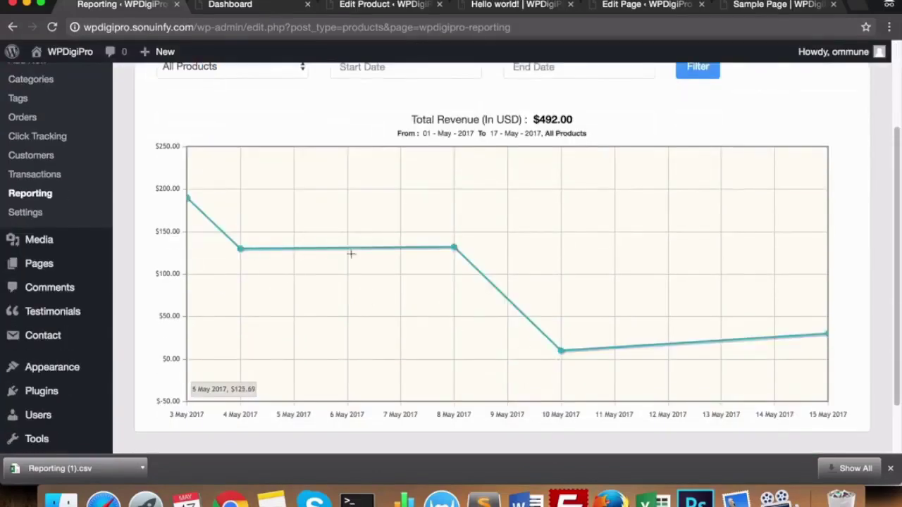
scroll(669, 313, "up", 3)
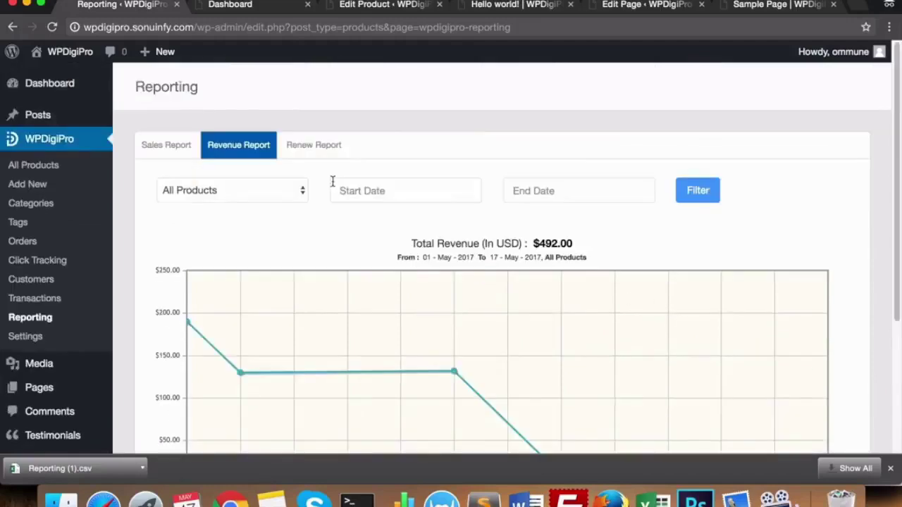
left_click(312, 147)
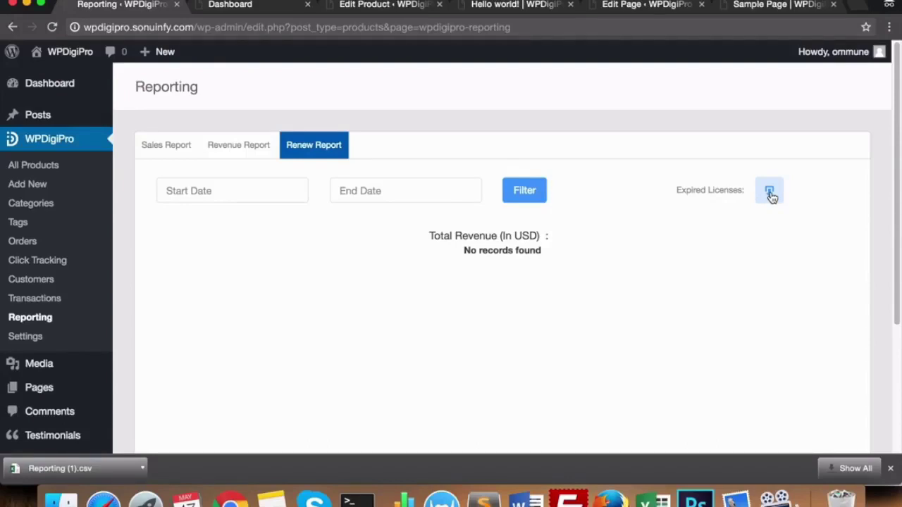
Open the WPDigiPro transaction history and look through the listed transactions.
left_click(39, 298)
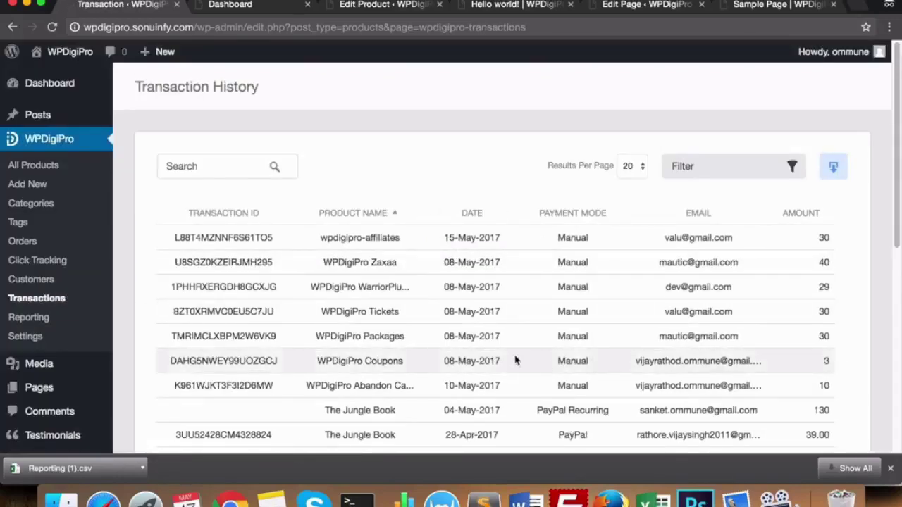
scroll(562, 225, "down", 1)
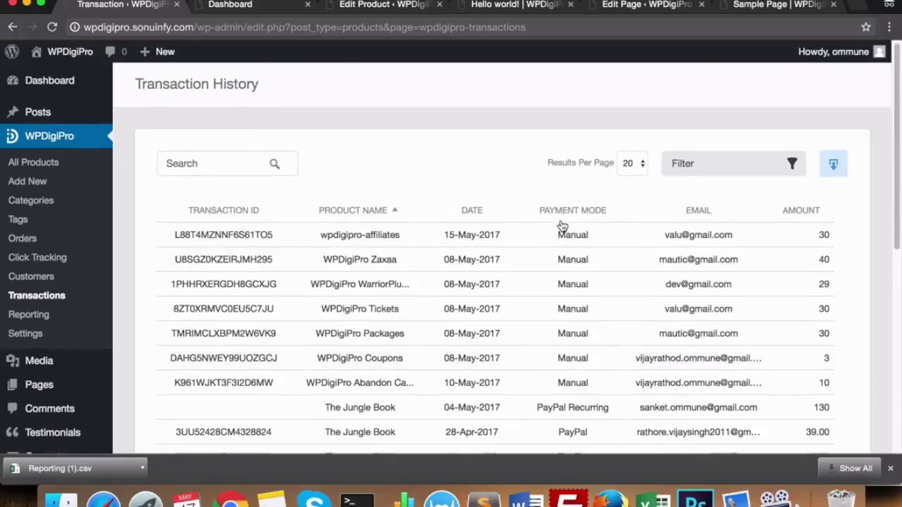
scroll(562, 225, "down", 5)
scroll(561, 222, "up", 5)
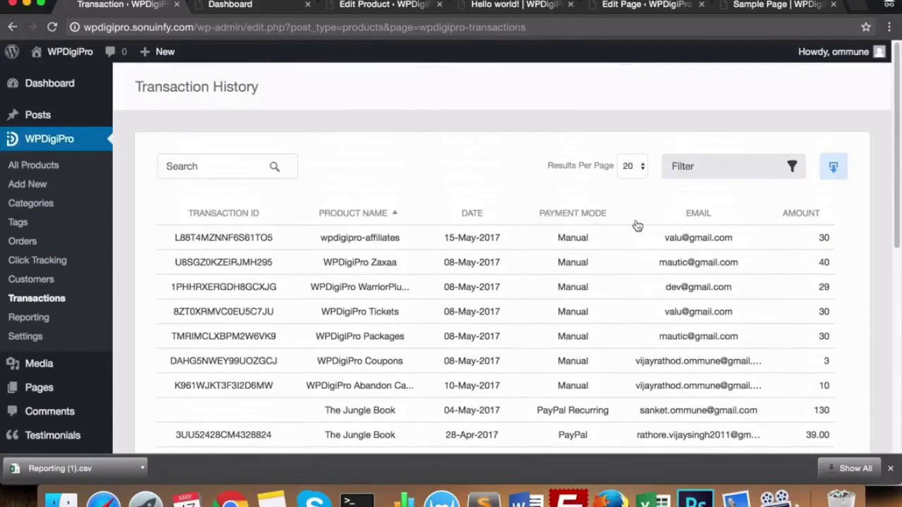
Open the customer list, check the purchased items, and view the first customer's profile and product licence details.
left_click(35, 280)
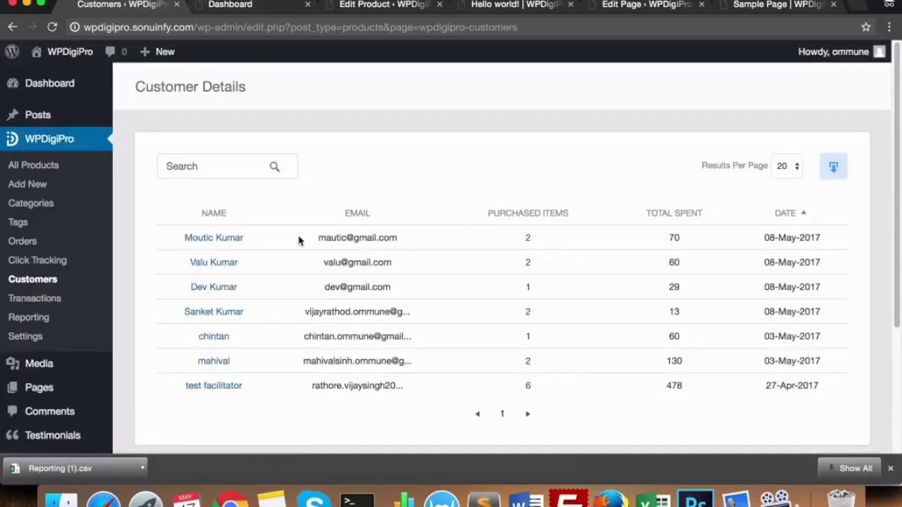
mouse_move(527, 234)
left_click(226, 240)
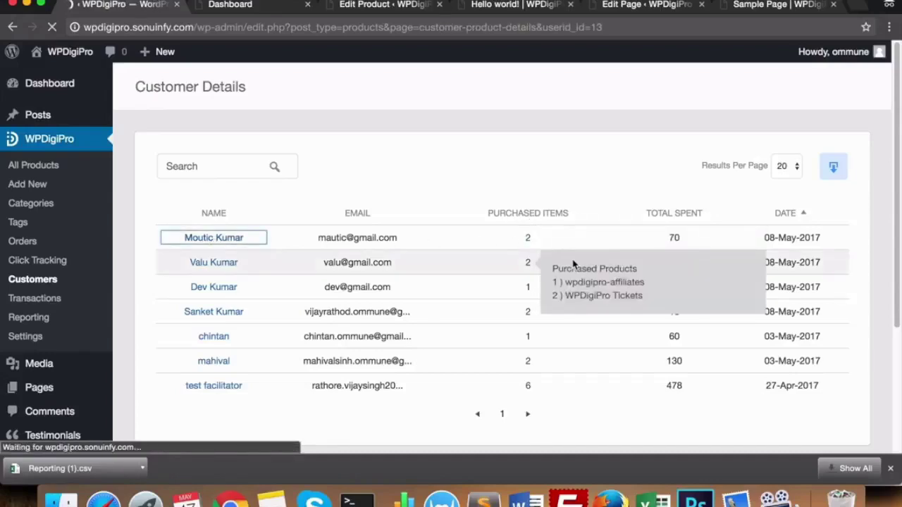
scroll(572, 263, "down", 5)
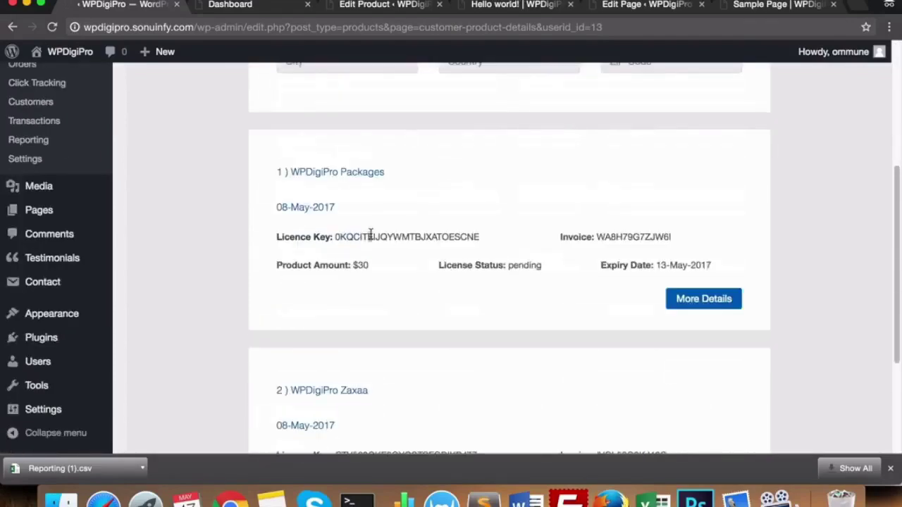
double_click(370, 237)
scroll(370, 237, "up", 5)
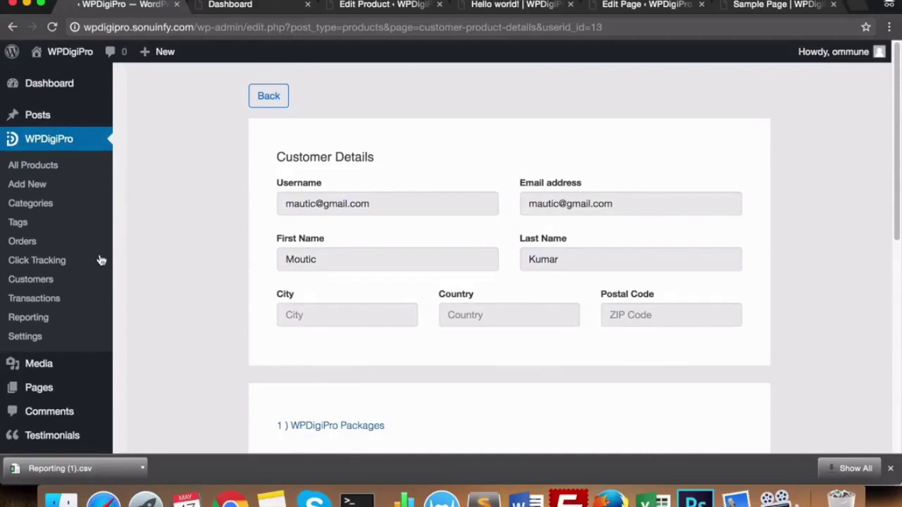
Open the click tracking page, view the fields of the campaign creation form, and cancel it without creating a campaign.
left_click(47, 262)
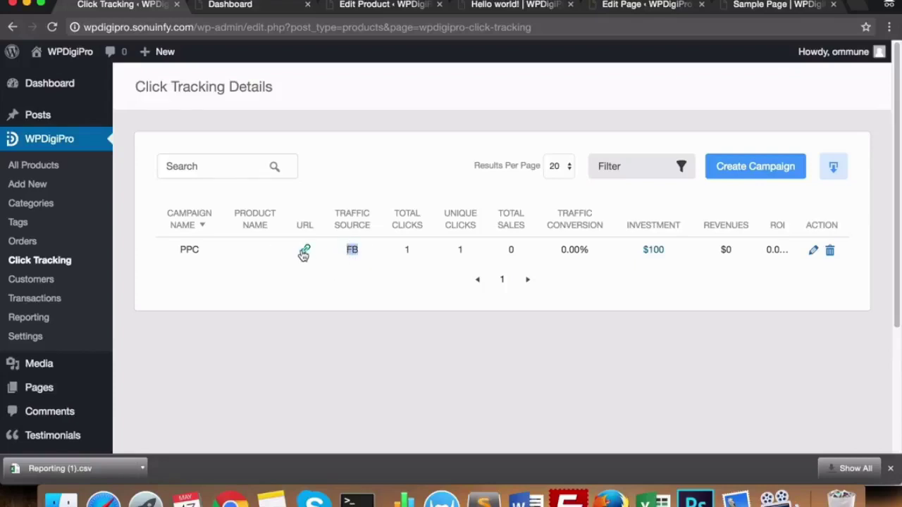
left_click(756, 171)
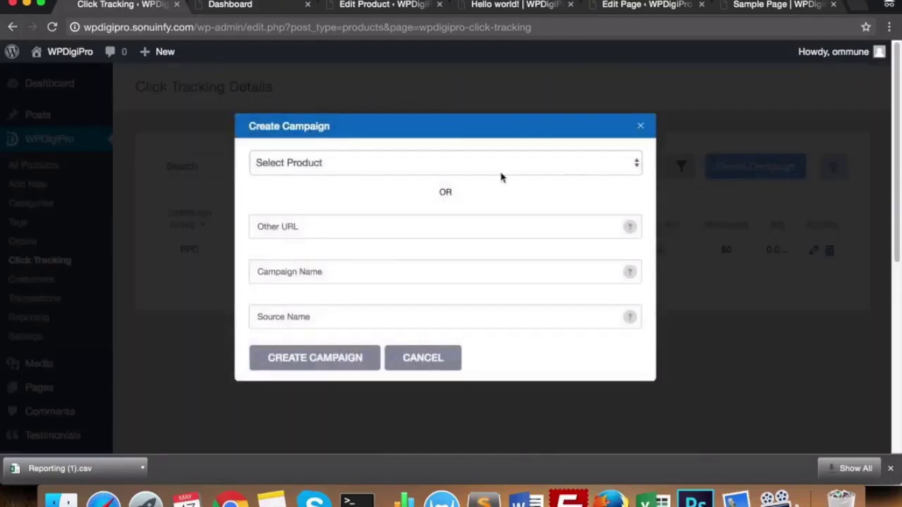
left_click(416, 227)
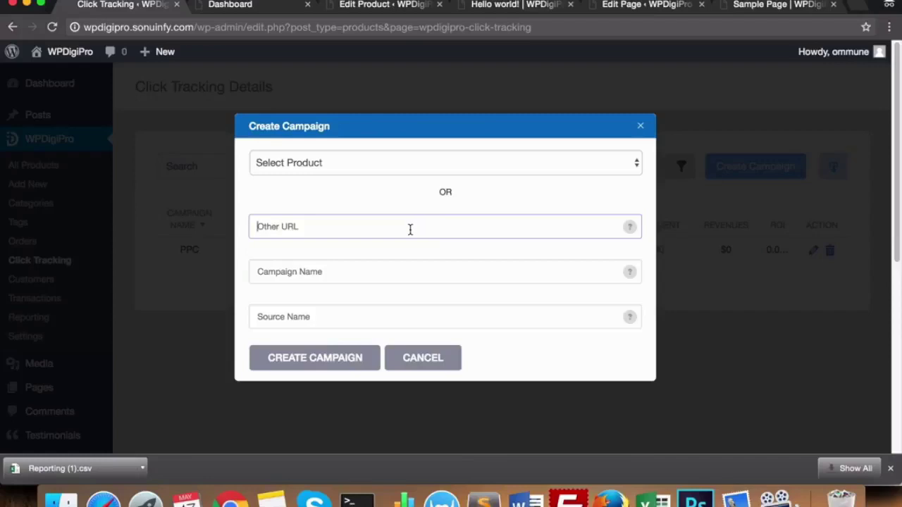
left_click(369, 272)
left_click(422, 360)
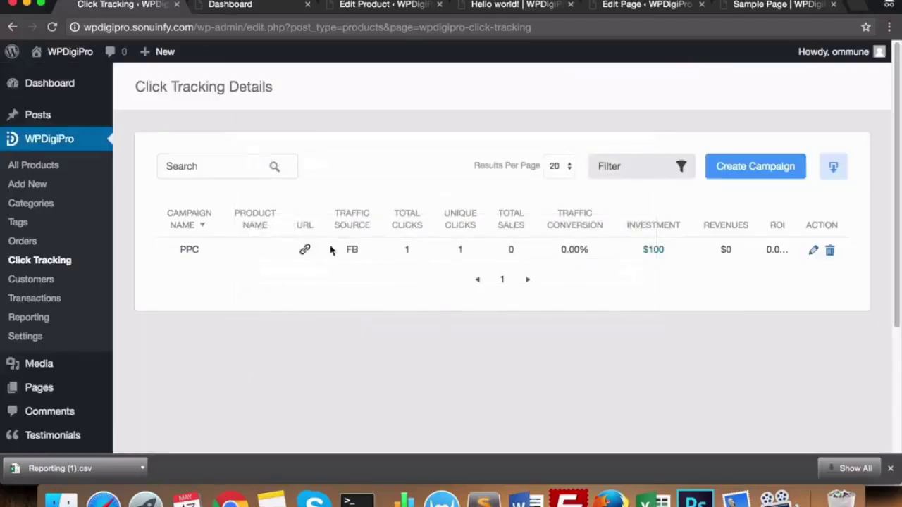
Copy the PPC campaign's tracking URL, and view its edit form without saving changes.
left_click(305, 251)
left_click(813, 251)
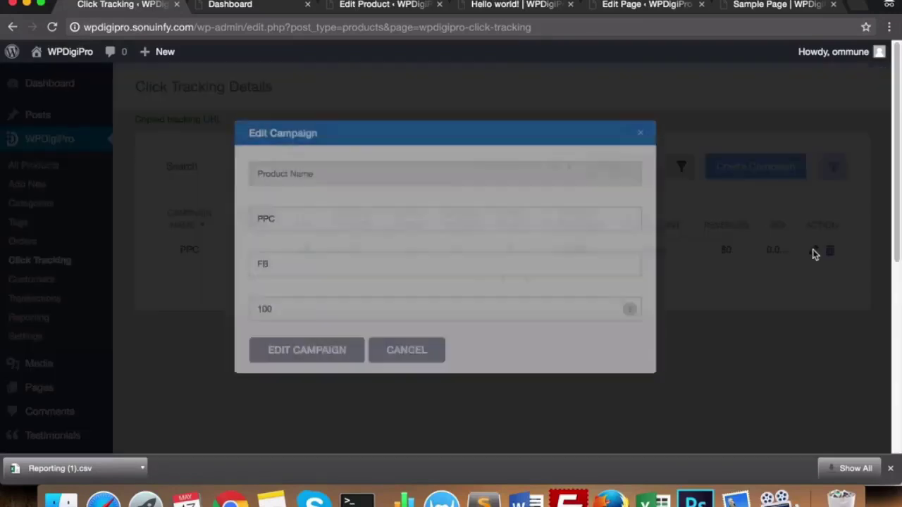
left_click(396, 349)
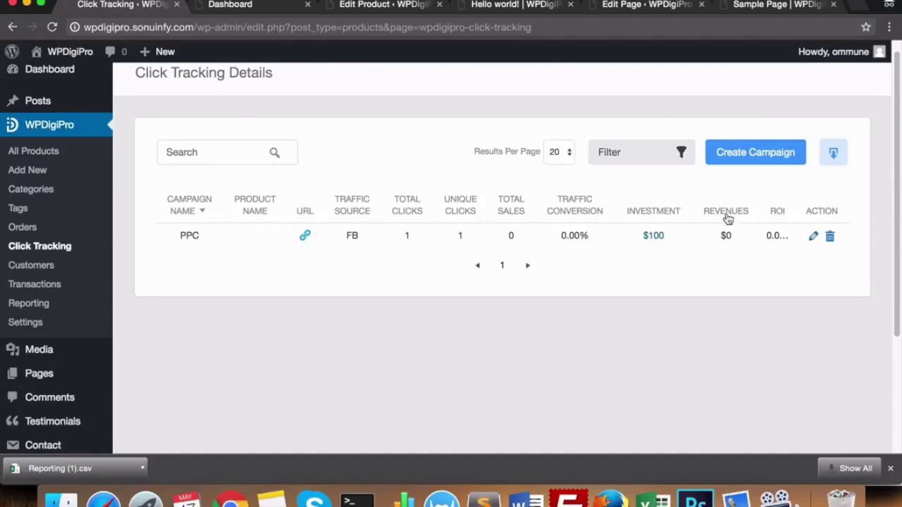
scroll(726, 235, "up", 1)
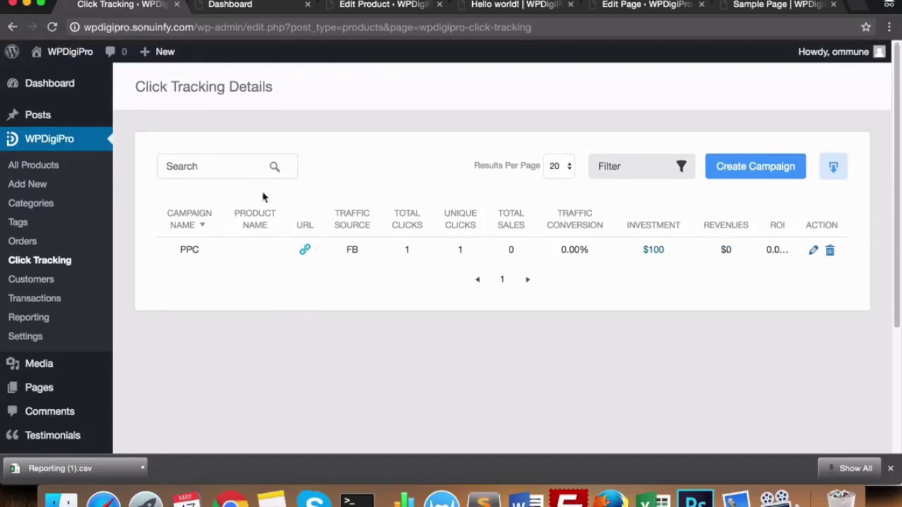
Open the order list and view its search and product filter options without applying a filter.
left_click(40, 244)
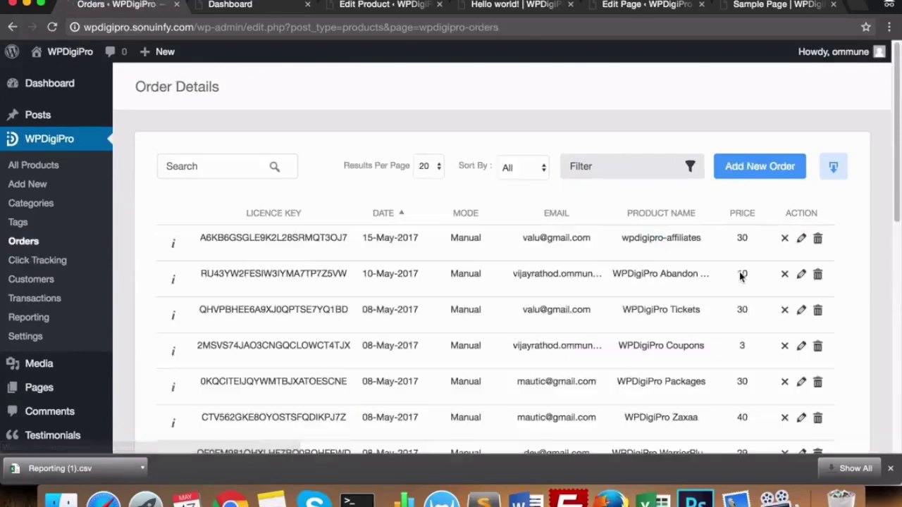
scroll(657, 255, "down", 1)
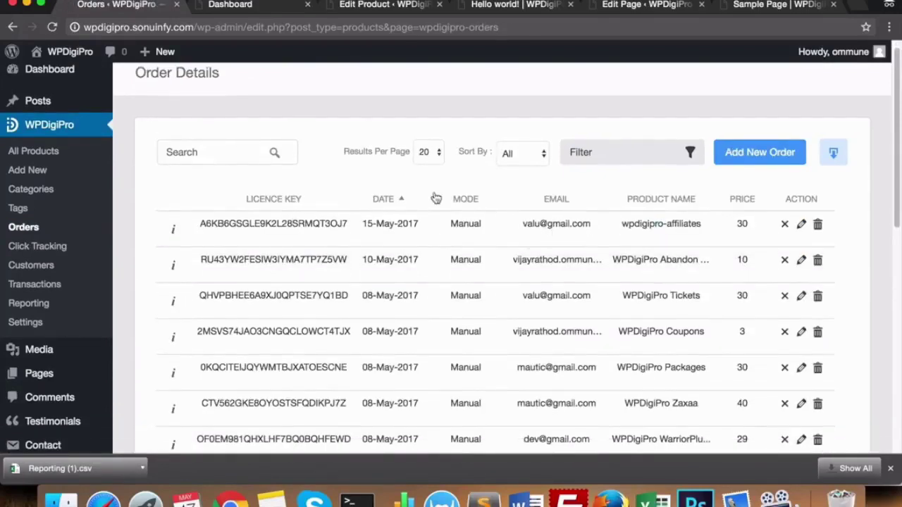
left_click(213, 150)
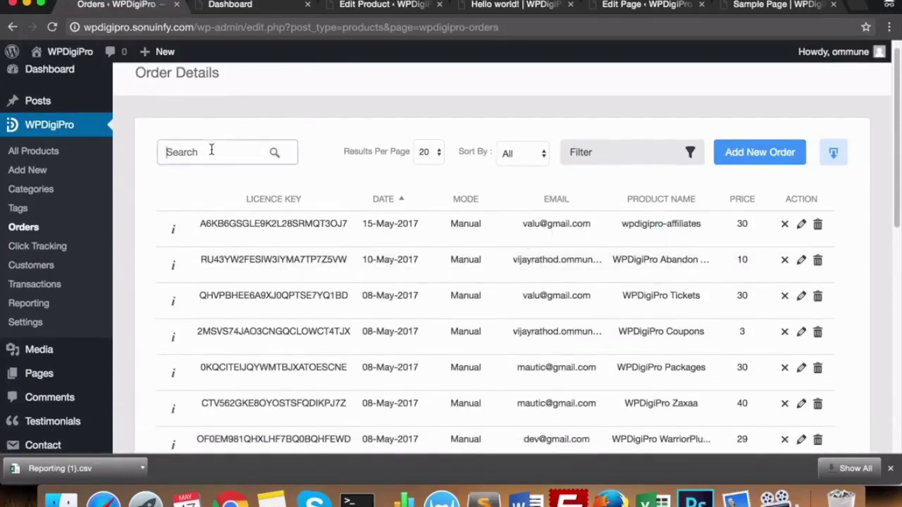
left_click(667, 156)
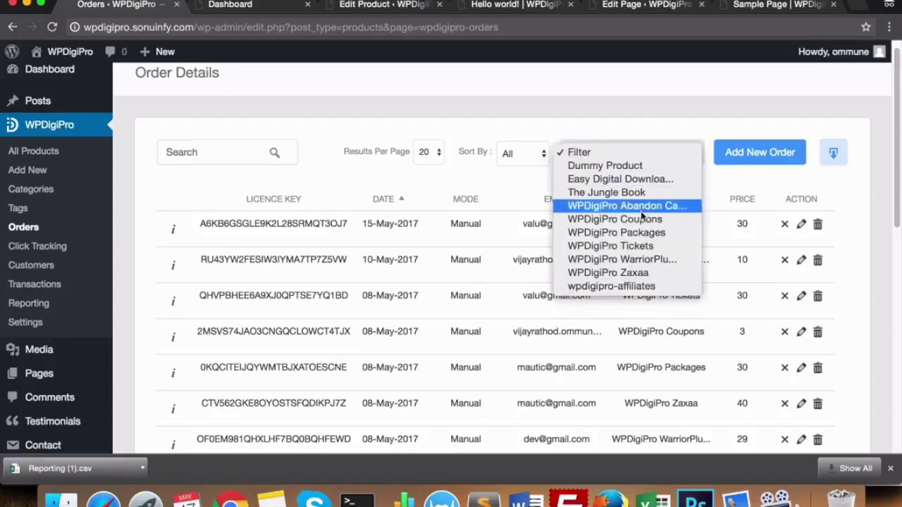
left_click(403, 225)
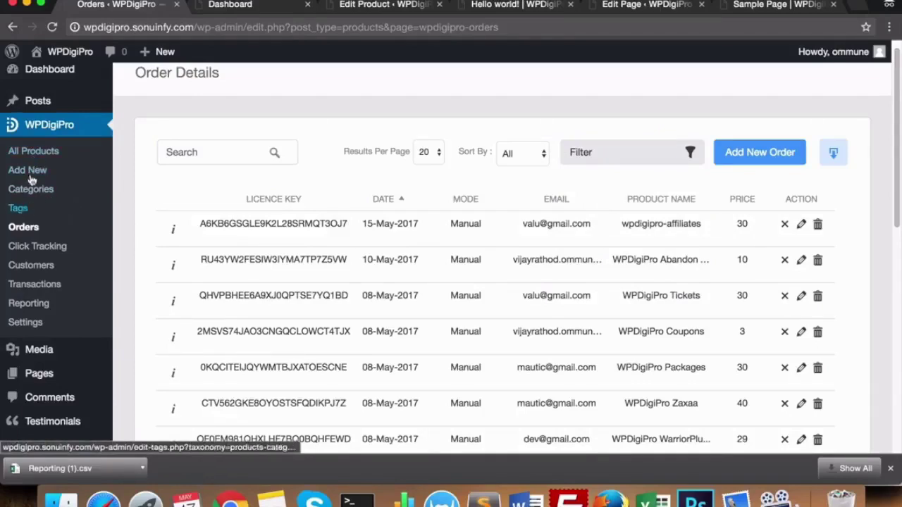
View the product list and the wpdigipro-referrer product's settings, and copy the product's Buy Now link.
left_click(40, 155)
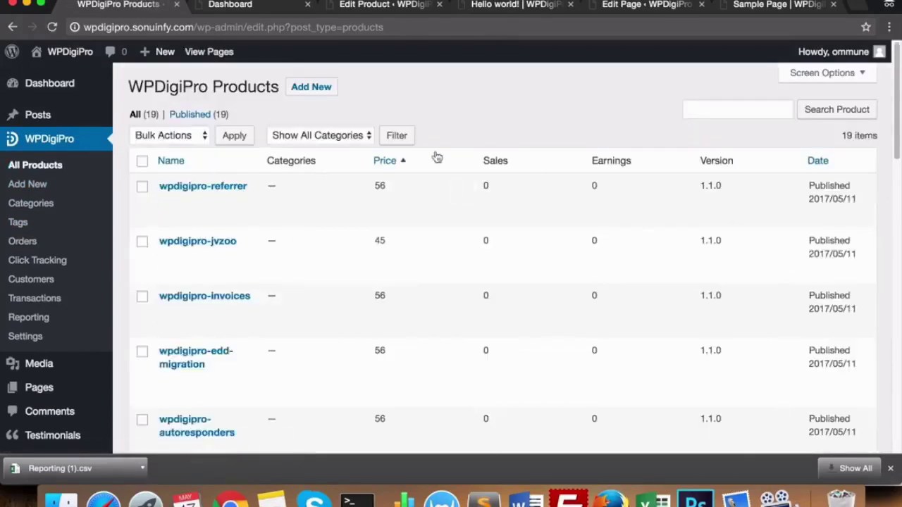
left_click(369, 7)
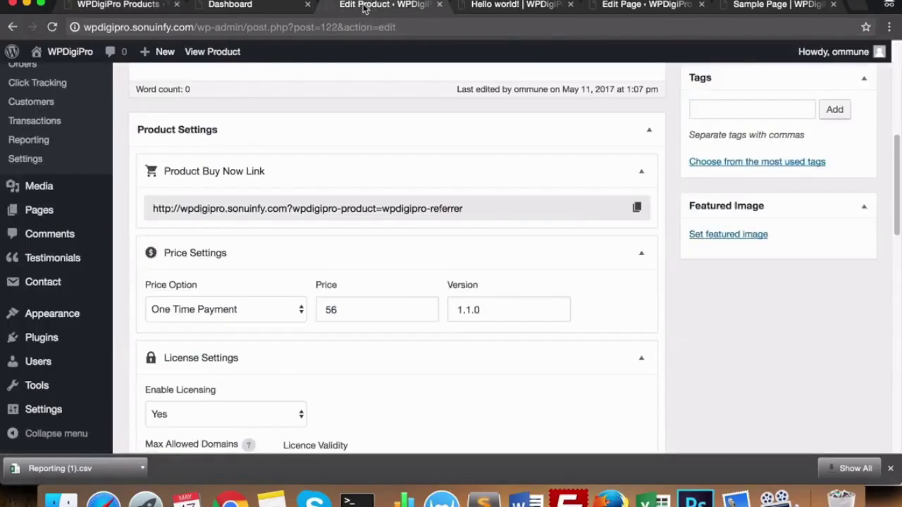
left_click_drag(370, 7, 239, 7)
scroll(345, 148, "down", 2)
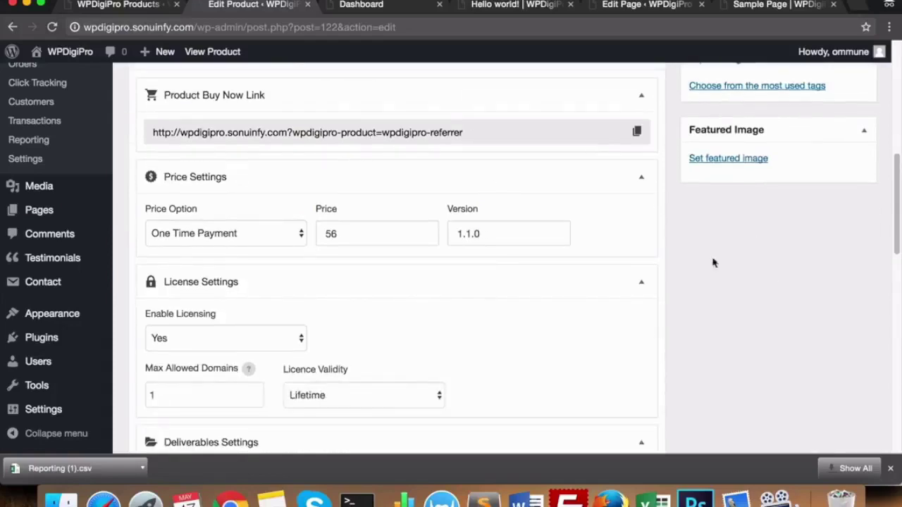
scroll(760, 280, "up", 2)
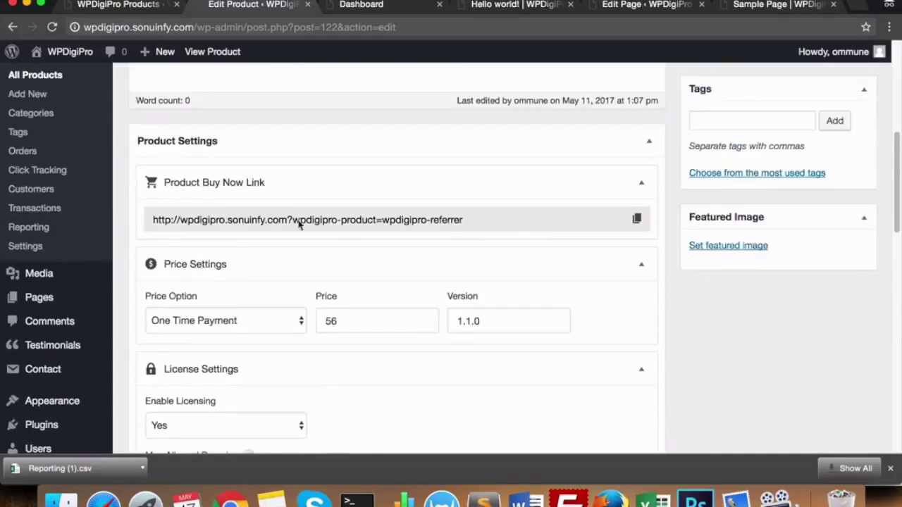
left_click(460, 223)
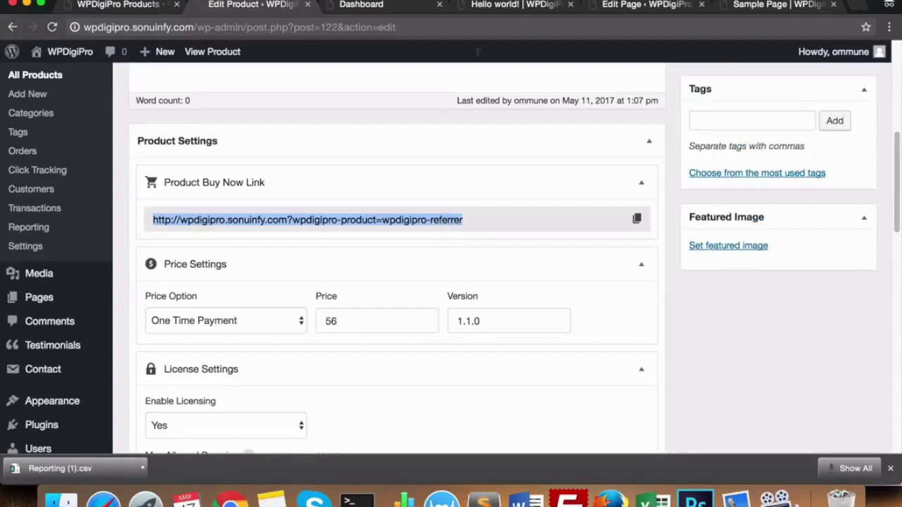
View and close the wpdigipro-referrer checkout popups on the Hello world page and the Sample Page.
left_click(497, 6)
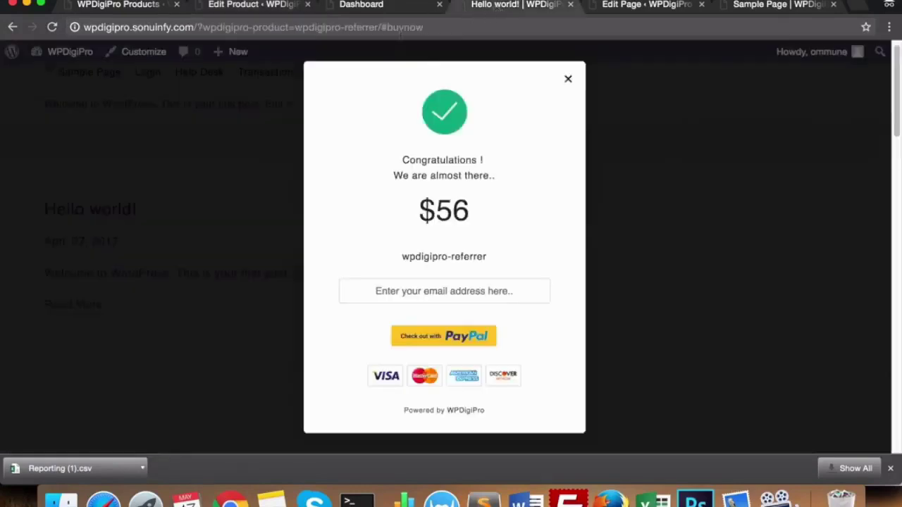
left_click(568, 78)
left_click(349, 27)
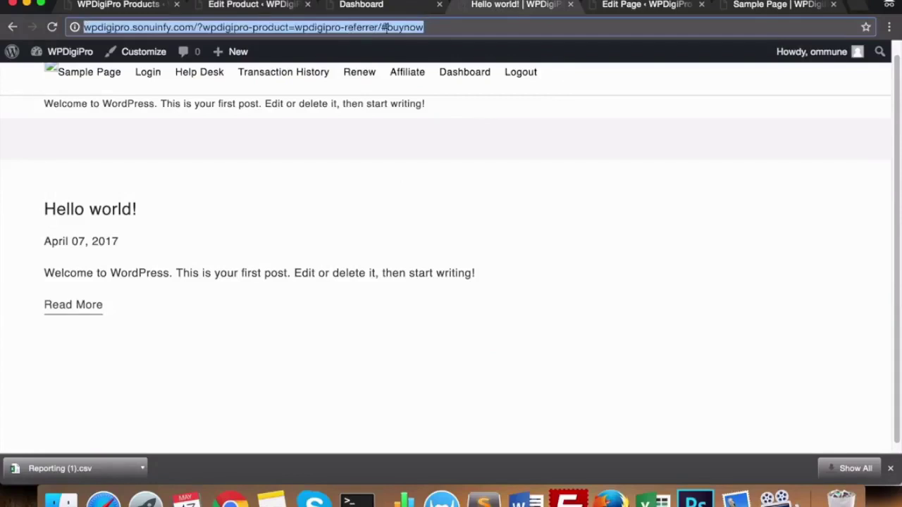
left_click(771, 6)
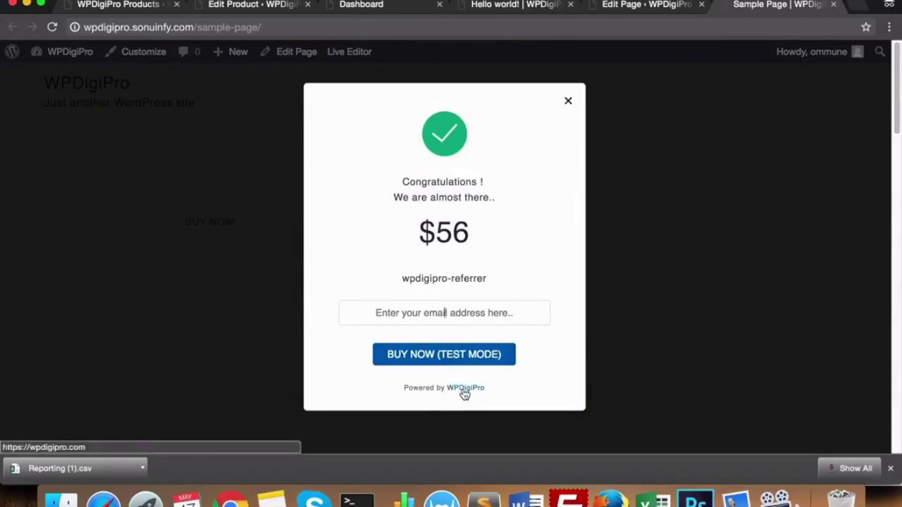
left_click(568, 104)
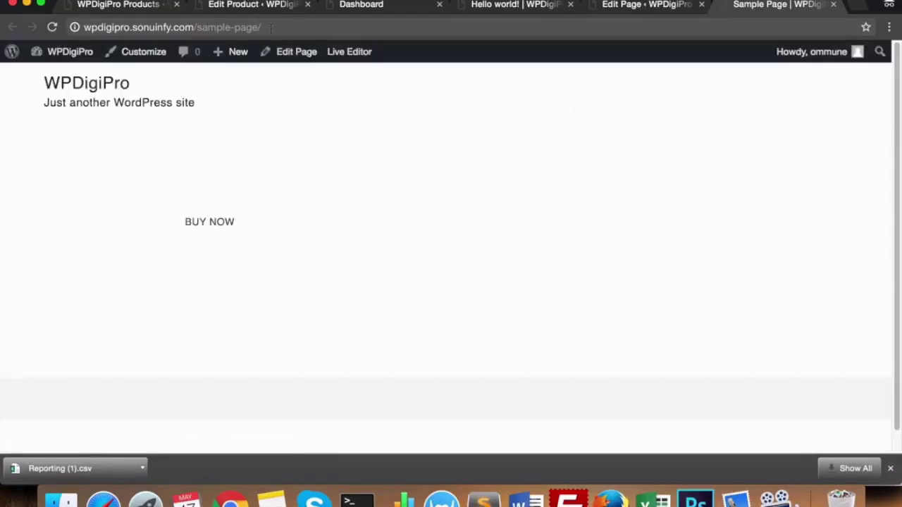
Return to the wpdigipro-referrer product's edit page and copy its Buy Now link again.
left_click(161, 6)
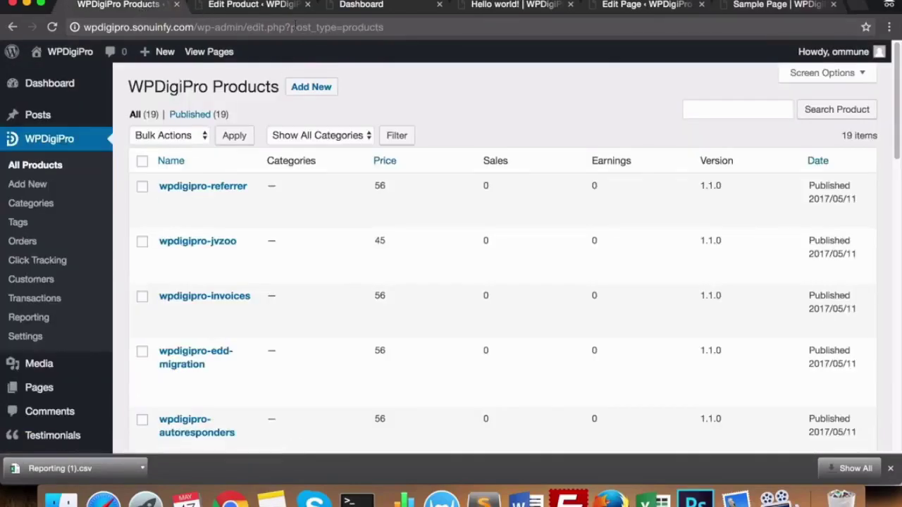
left_click(246, 4)
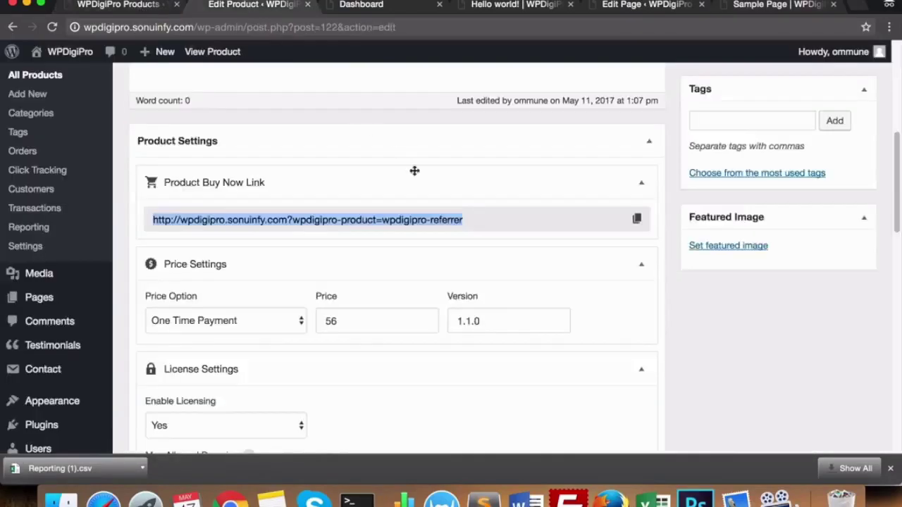
left_click(473, 220)
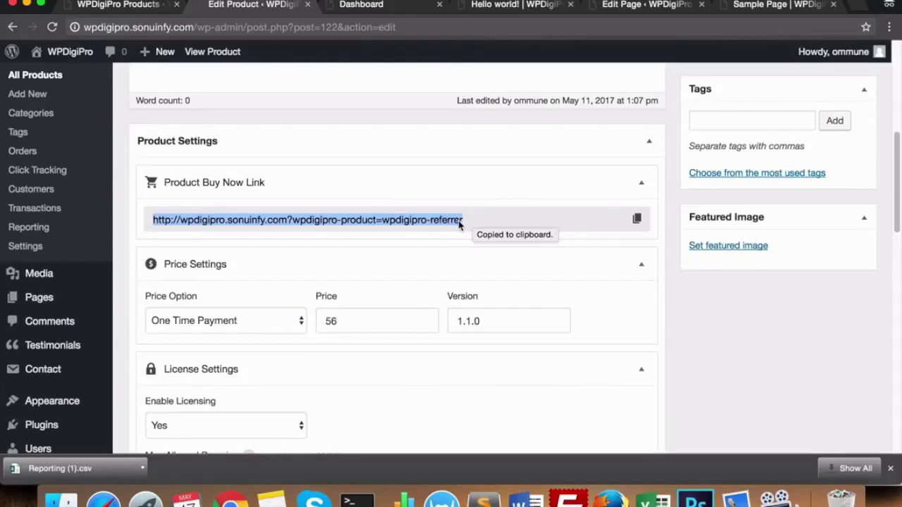
Set the product's price option to Recurring and check the fields for the initial price and the price after the first payment.
scroll(459, 225, "down", 2)
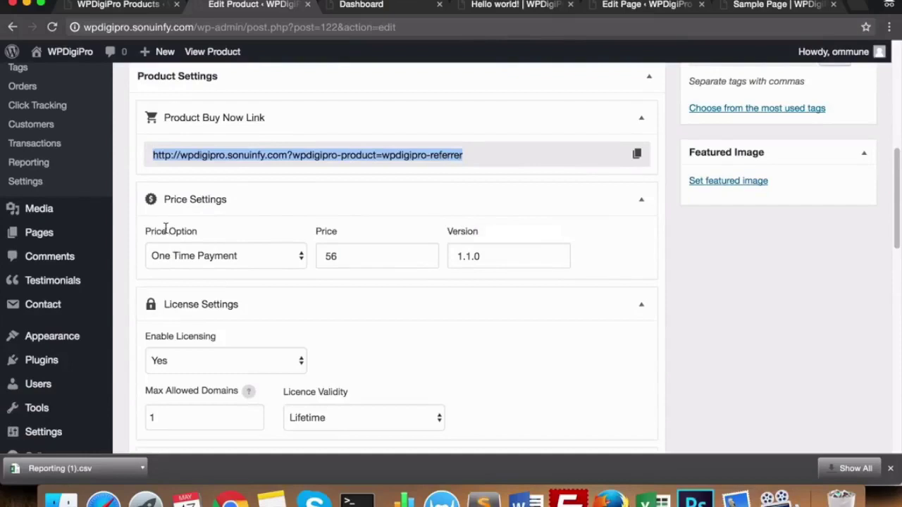
left_click(212, 258)
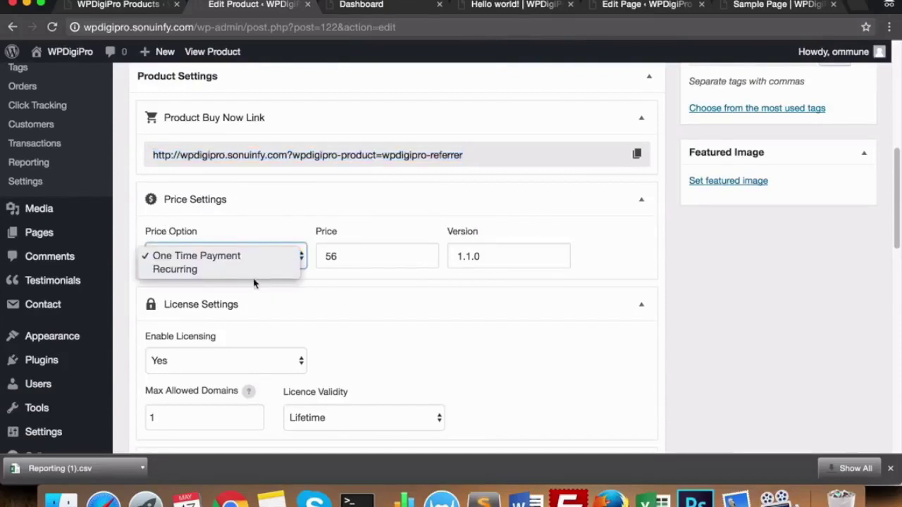
left_click(202, 268)
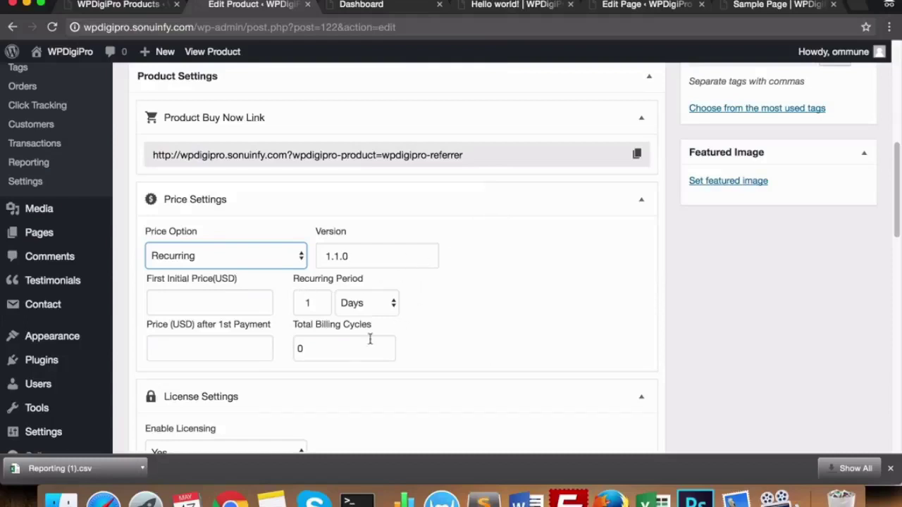
left_click(180, 298)
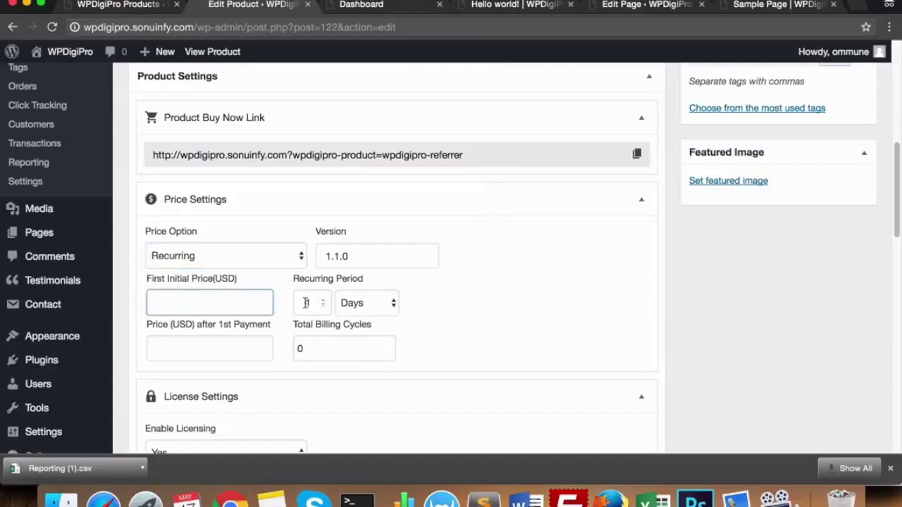
scroll(234, 331, "down", 2)
left_click(217, 287)
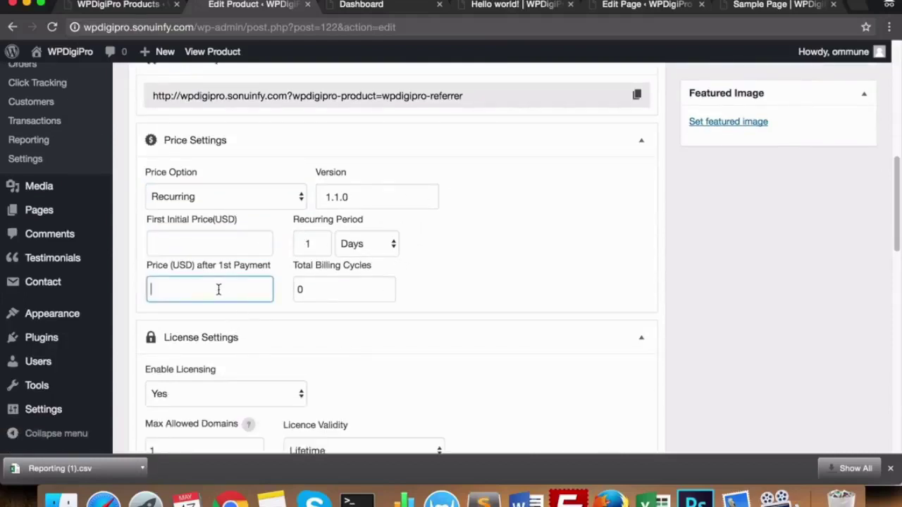
Keep licensing enabled for the product and set the maximum allowed domains to 10.
scroll(486, 247, "down", 5)
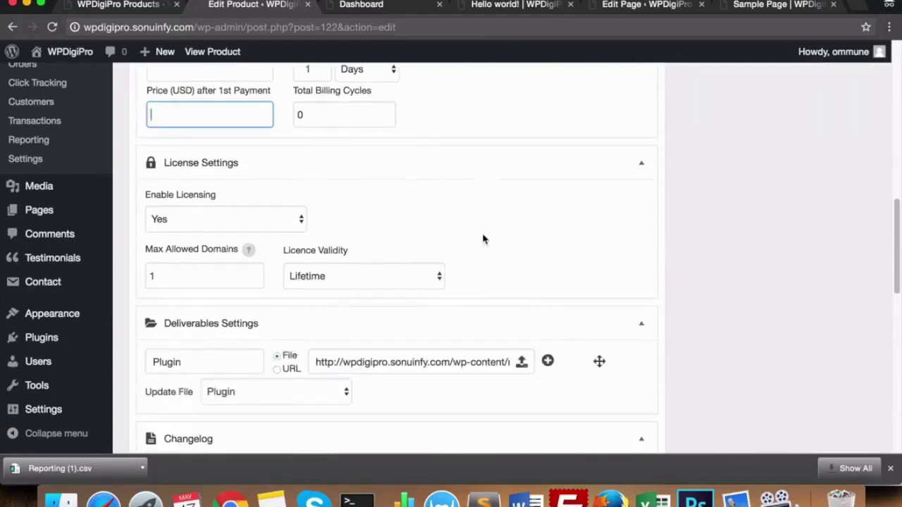
left_click_drag(146, 194, 215, 196)
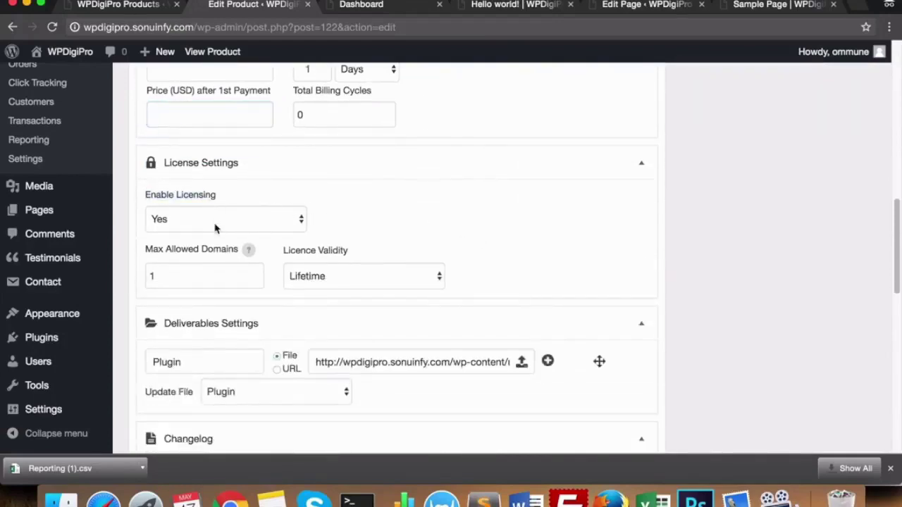
left_click(216, 227)
left_click(216, 223)
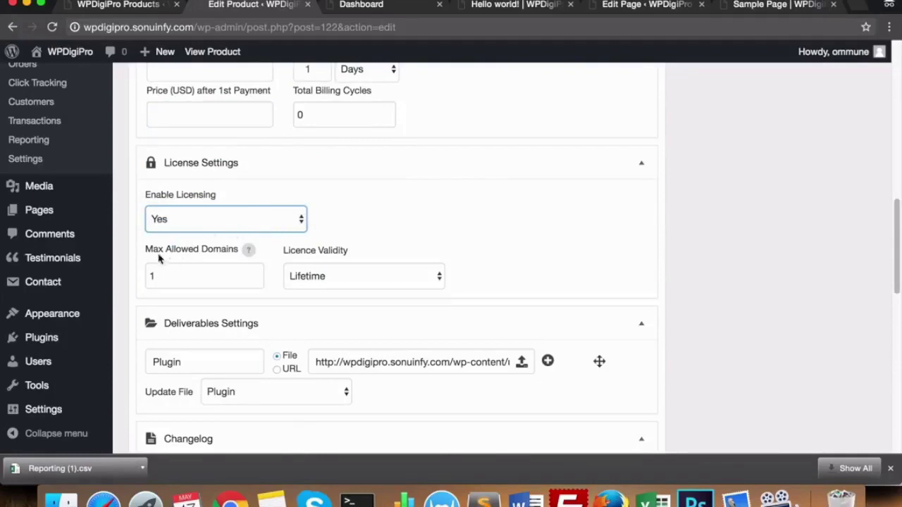
left_click_drag(148, 251, 214, 250)
left_click(214, 250)
left_click(168, 275)
double_click(170, 278)
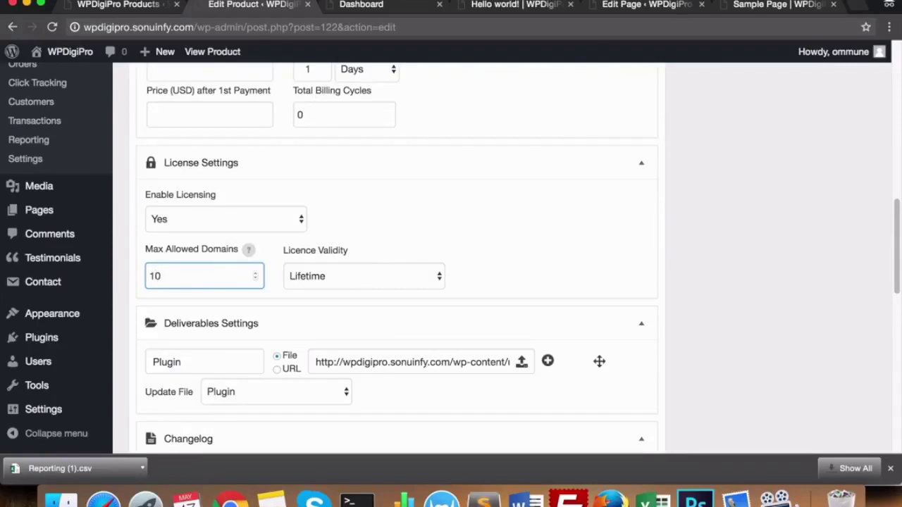
View the licence validity options, keep Lifetime, and look at the product's deliverables settings.
left_click(323, 277)
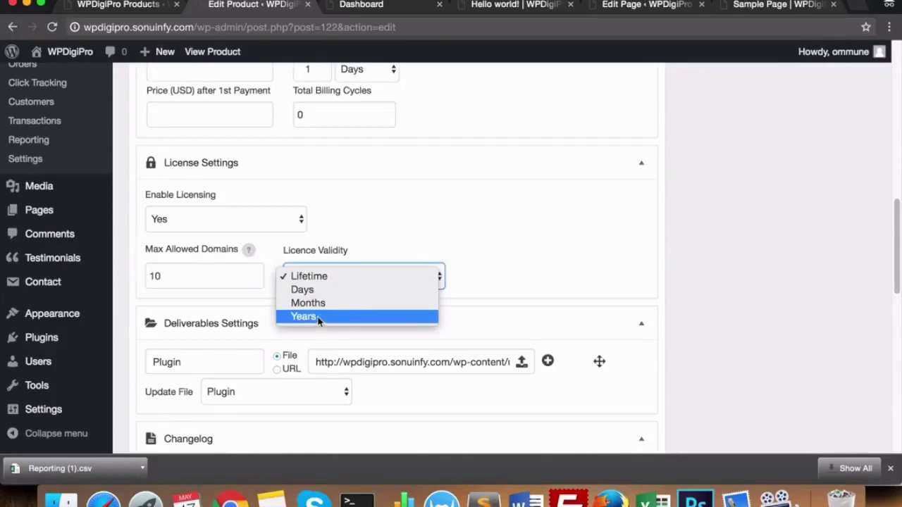
left_click(469, 236)
scroll(469, 236, "down", 4)
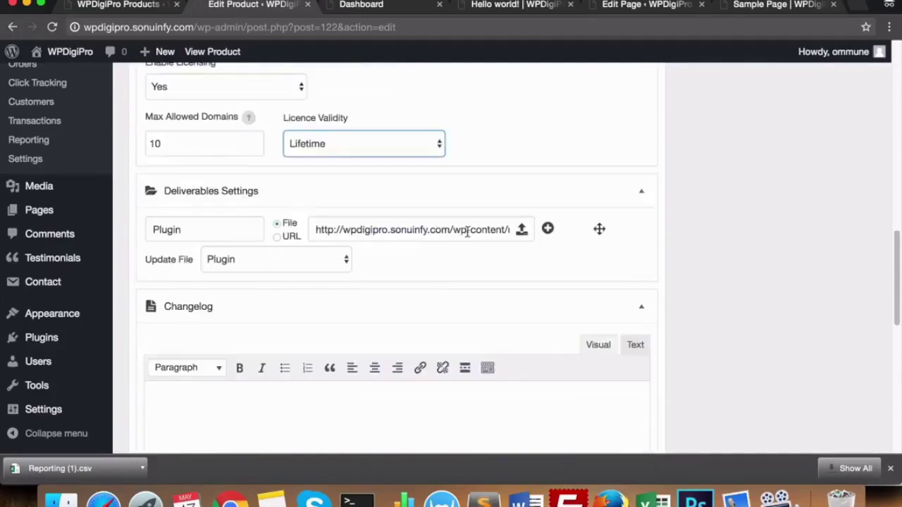
Check the plugin deliverable's file address and examine The Jungle Book's licence expiry date in the customer dashboard.
left_click_drag(319, 230, 468, 241)
left_click(459, 258)
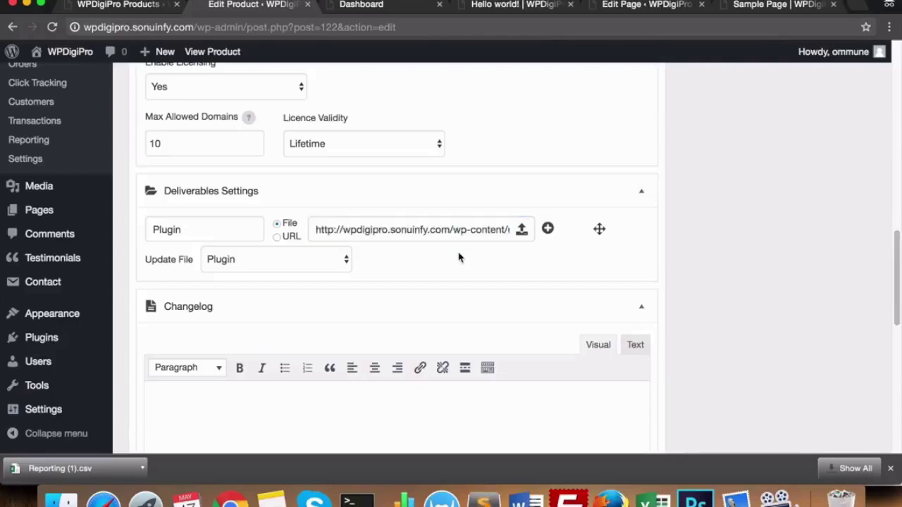
left_click(377, 5)
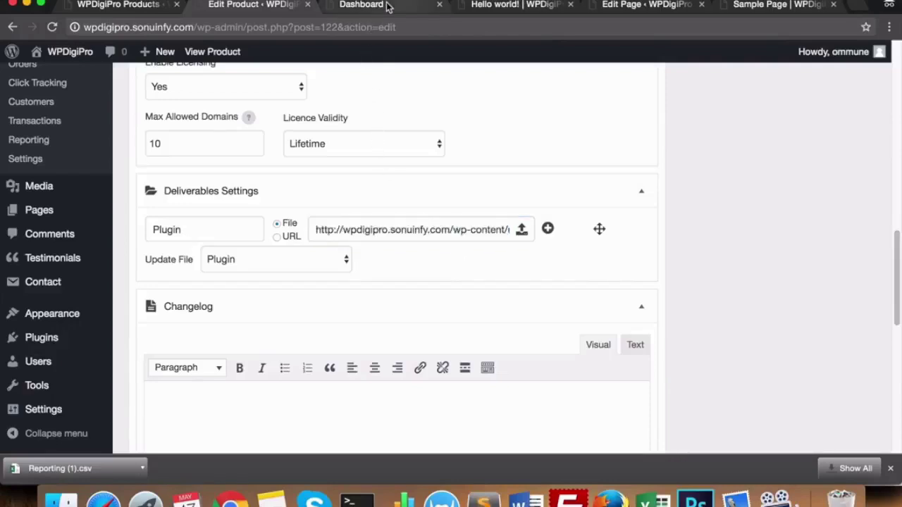
left_click(71, 127)
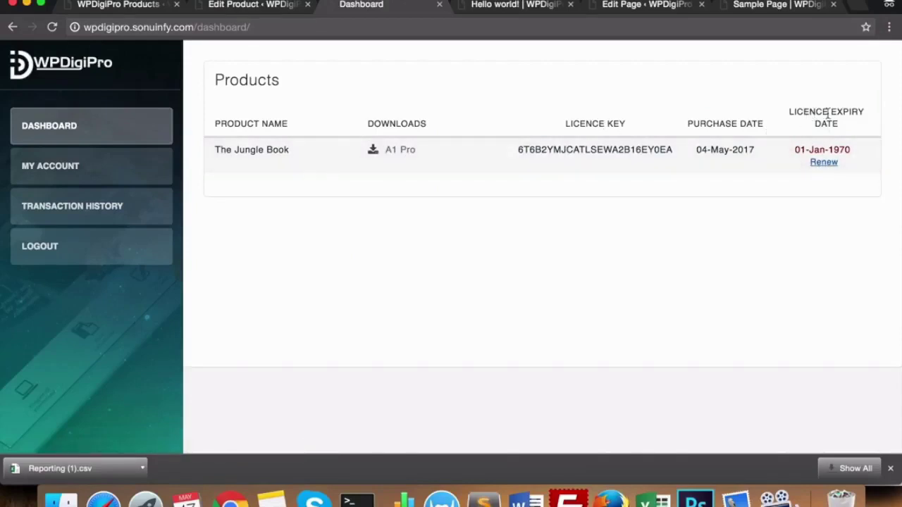
left_click_drag(796, 150, 848, 150)
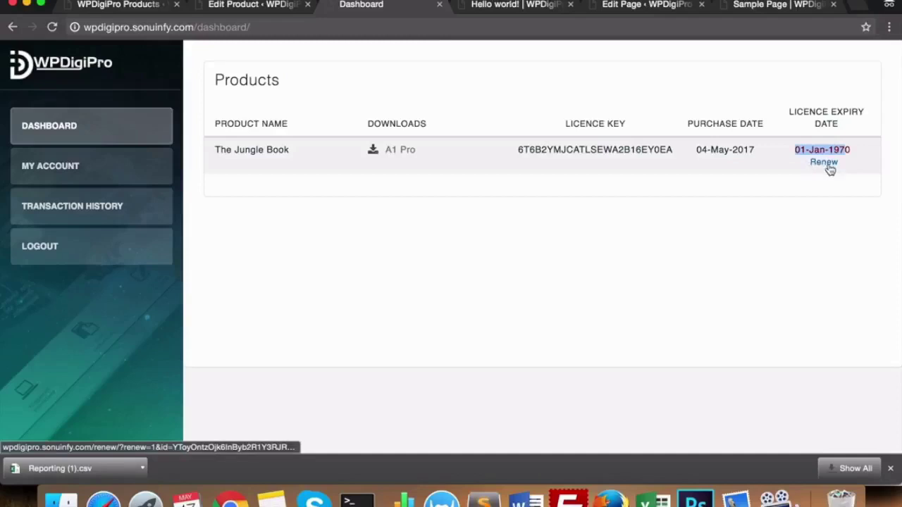
Open the licence renewal page for The Jungle Book and set the license period to 3 days.
left_click(823, 165)
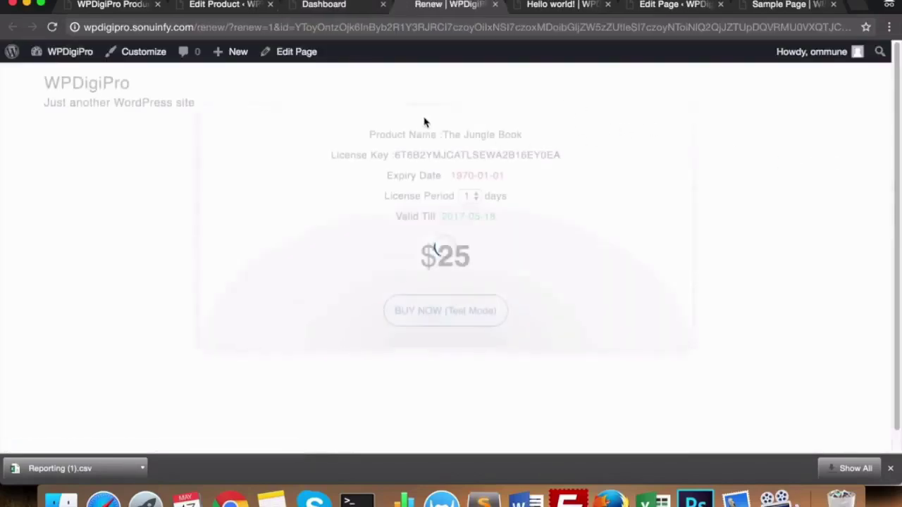
left_click(472, 197)
left_click(469, 209)
left_click(471, 197)
left_click(468, 213)
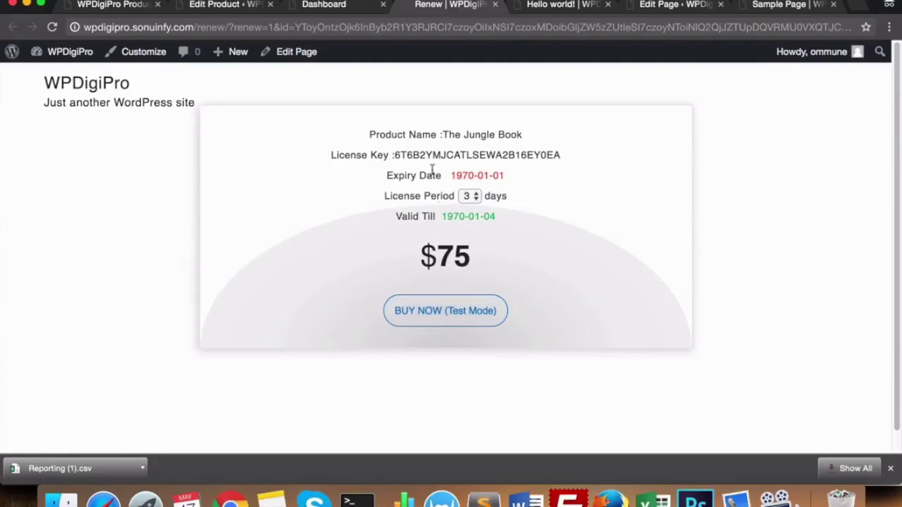
Return to the product's edit page and examine the changelog and the redirect settings for successful and failed payments.
left_click(324, 6)
left_click(208, 7)
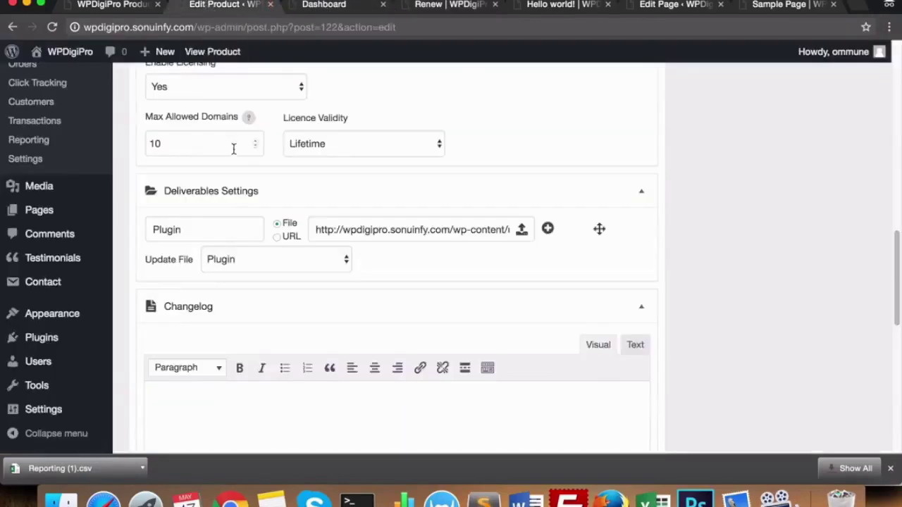
scroll(572, 264, "down", 6)
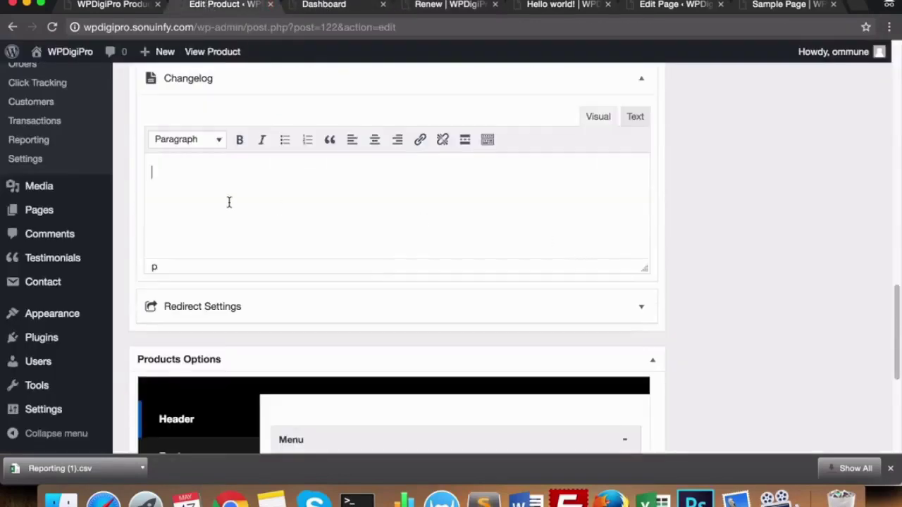
left_click(261, 313)
left_click(203, 356)
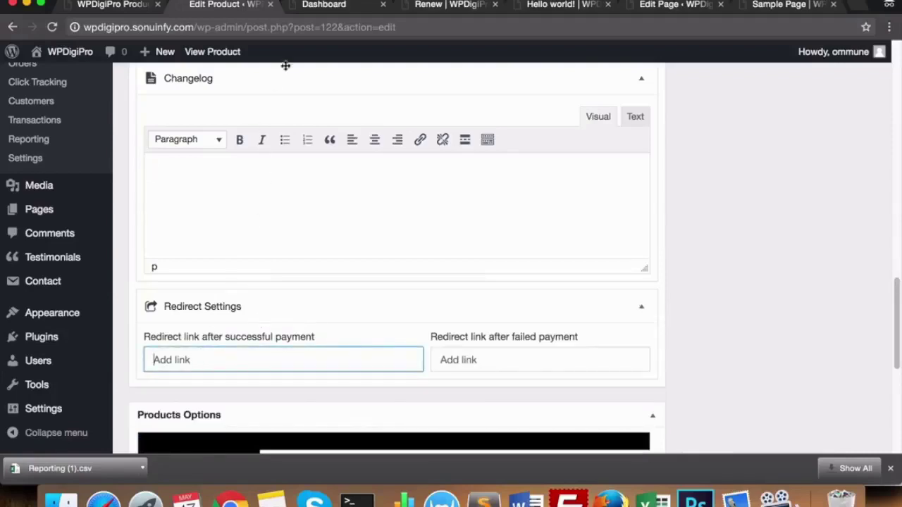
left_click(169, 360)
scroll(352, 365, "up", 10)
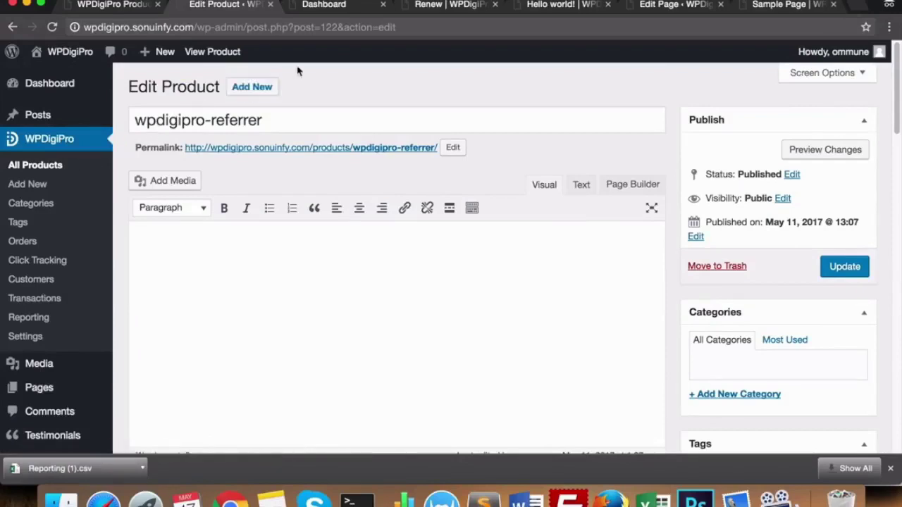
Look at the customer dashboard's My Account profile page and browse the Transaction History.
left_click(320, 5)
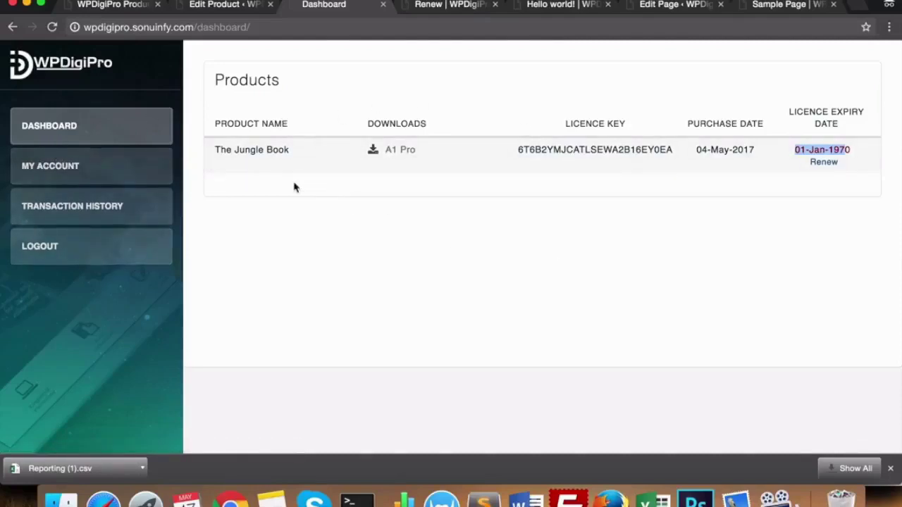
left_click(55, 172)
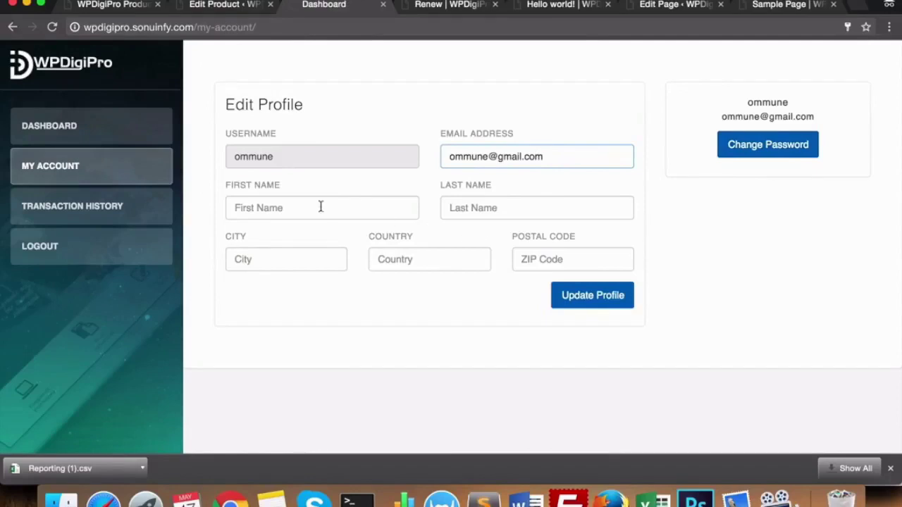
left_click(88, 212)
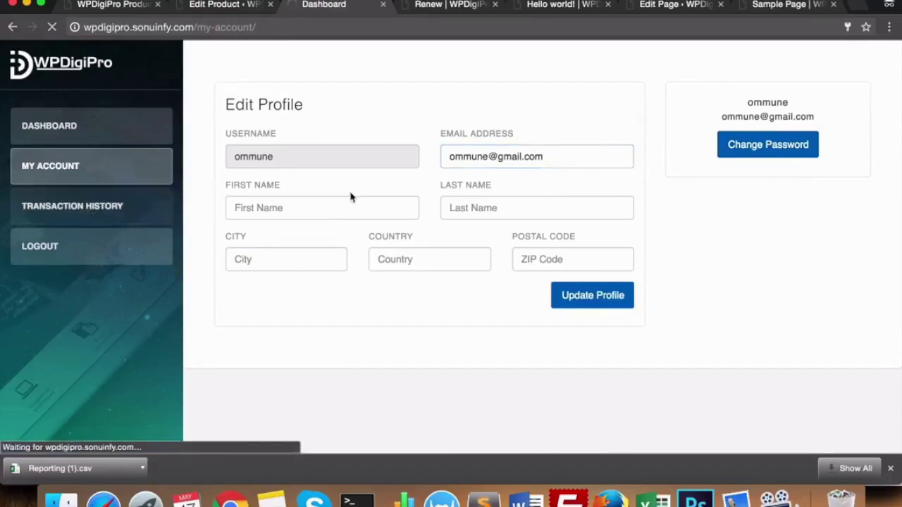
scroll(336, 177, "down", 1)
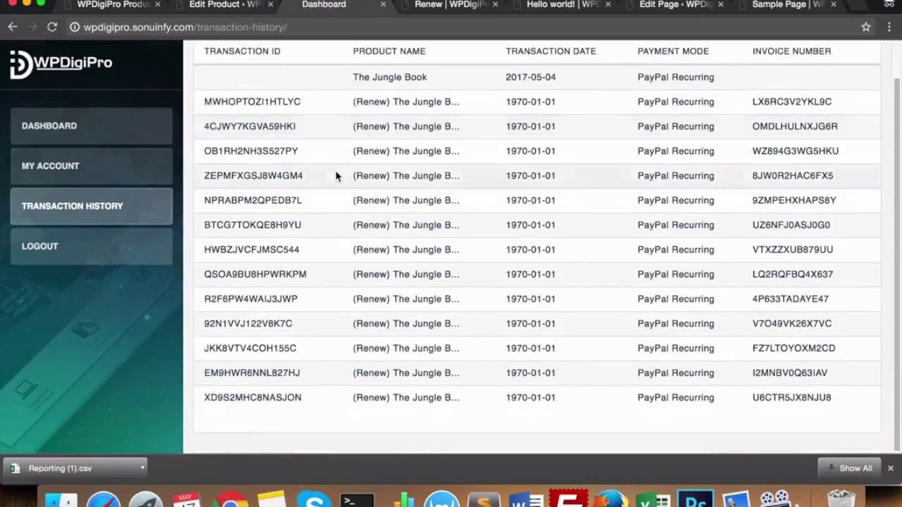
scroll(336, 177, "up", 1)
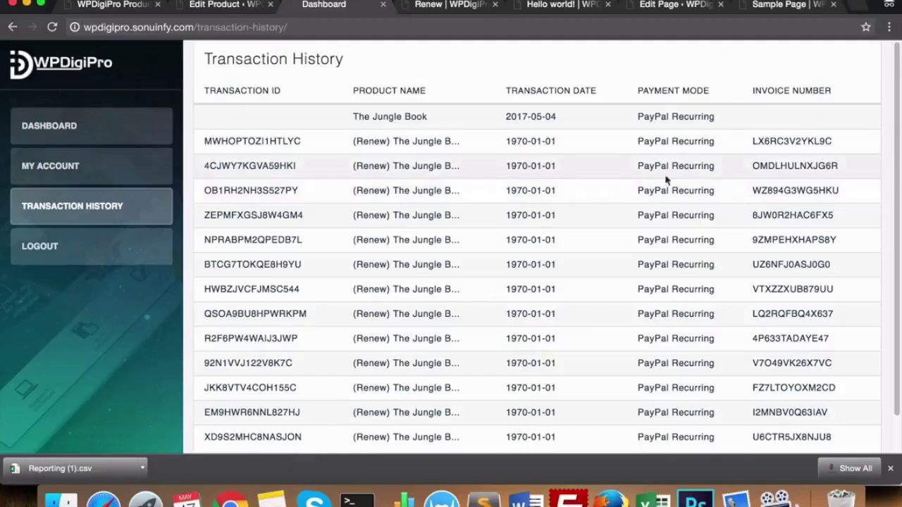
scroll(695, 173, "down", 2)
scroll(518, 170, "up", 2)
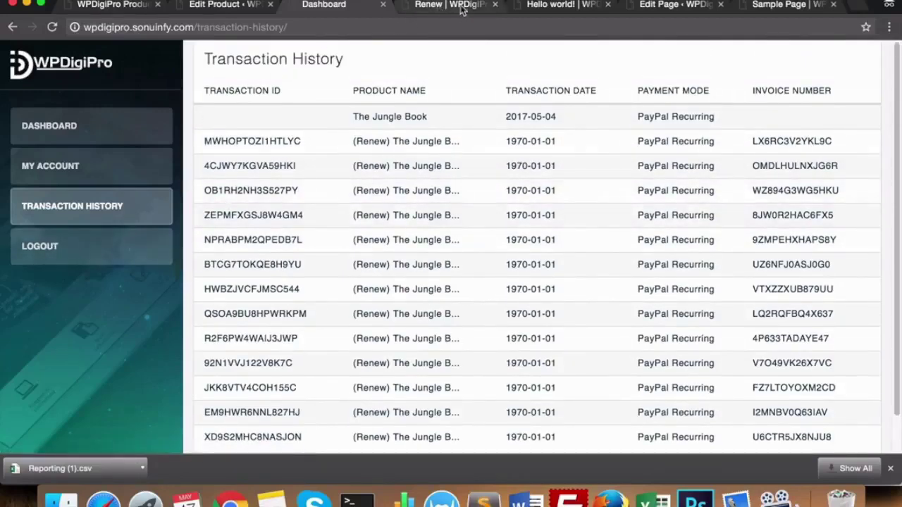
Go back to the wpdigipro-referrer product's settings and copy its Product Buy Now Link to the clipboard.
left_click(540, 8)
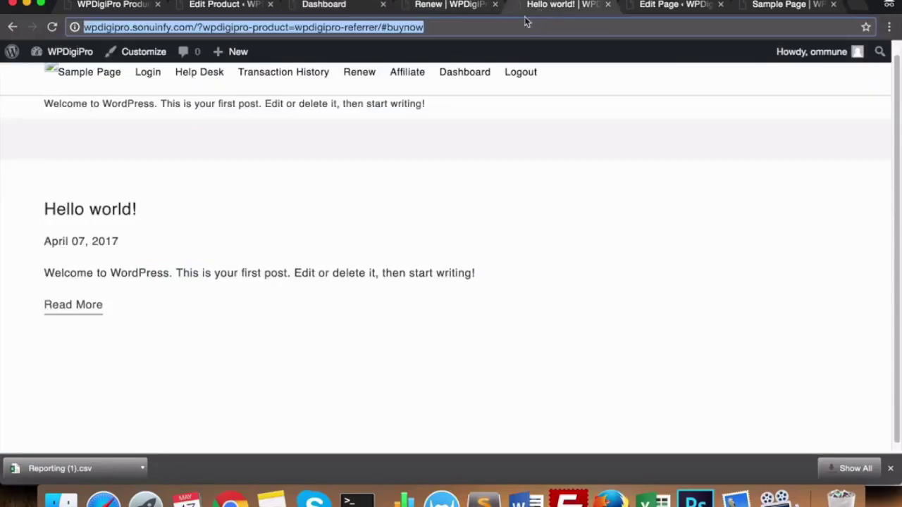
left_click(317, 8)
left_click(420, 7)
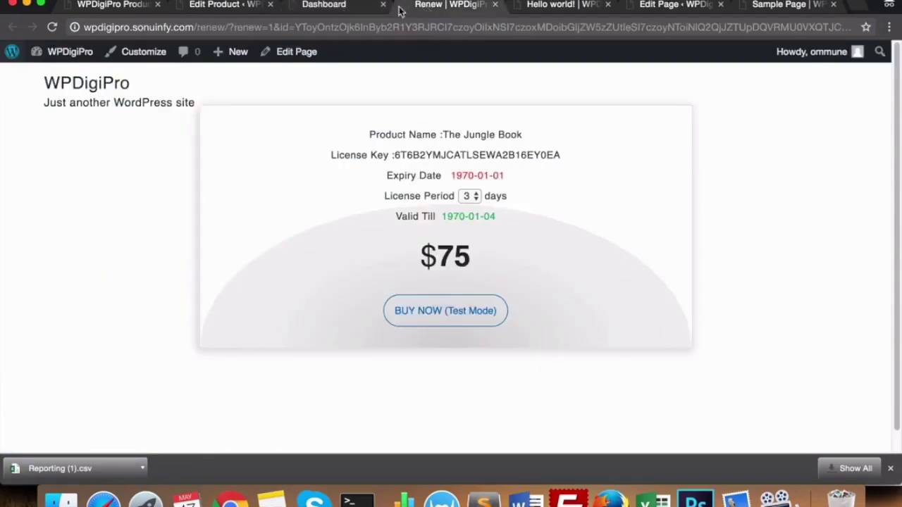
left_click(237, 6)
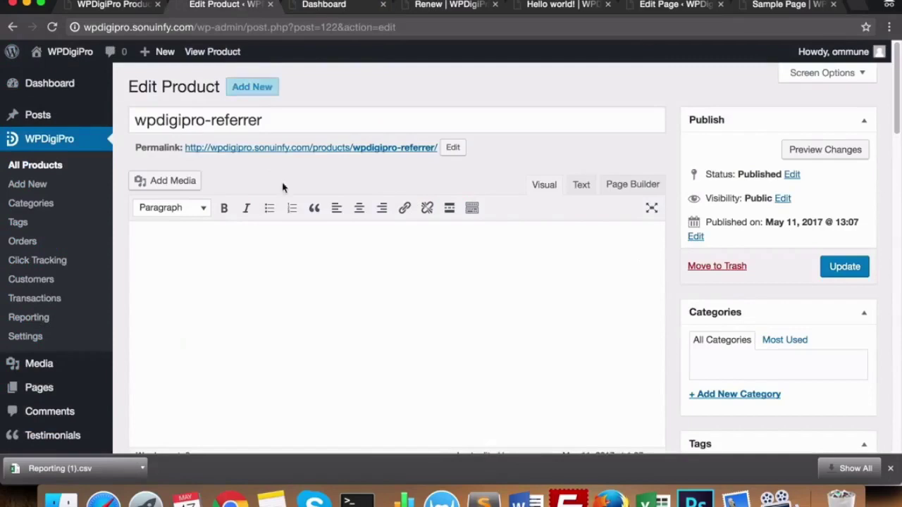
scroll(279, 184, "down", 5)
left_click(428, 247)
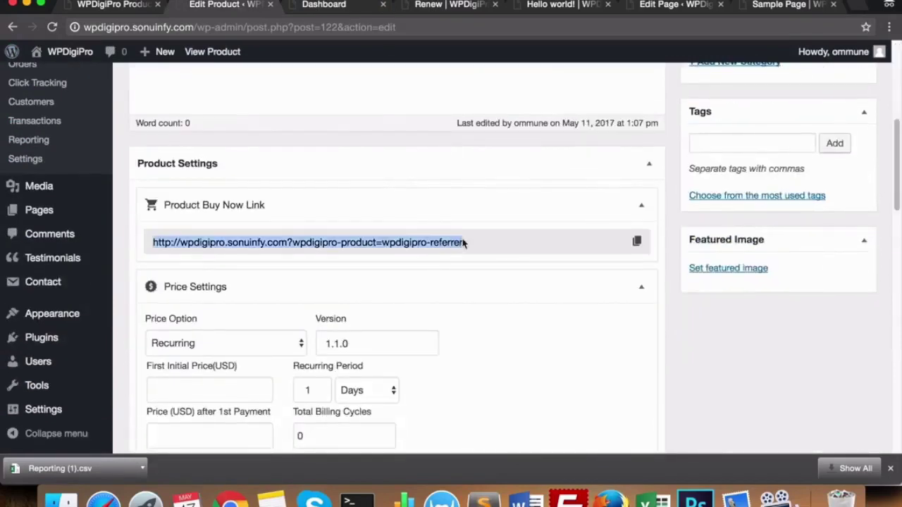
left_click(636, 244)
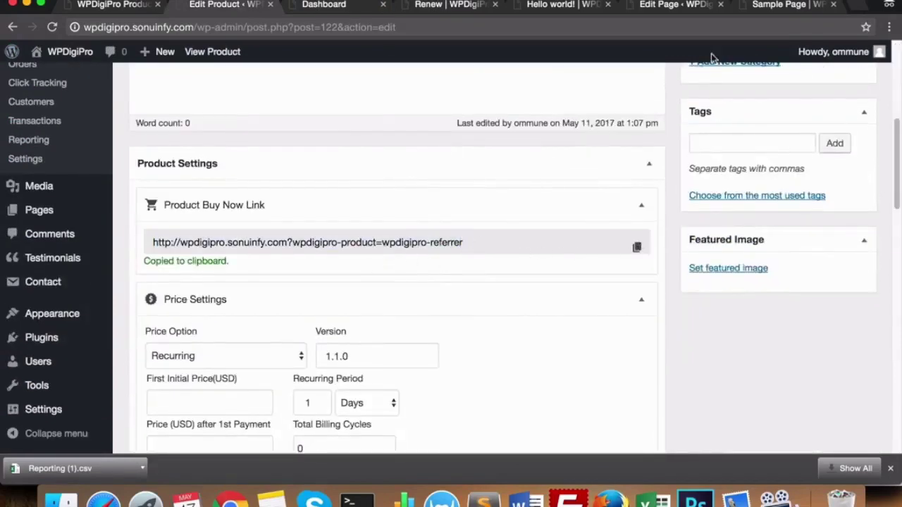
In the Sample Page tab, load the copied product link with /#buynow appended to open the purchase popup.
left_click(787, 8)
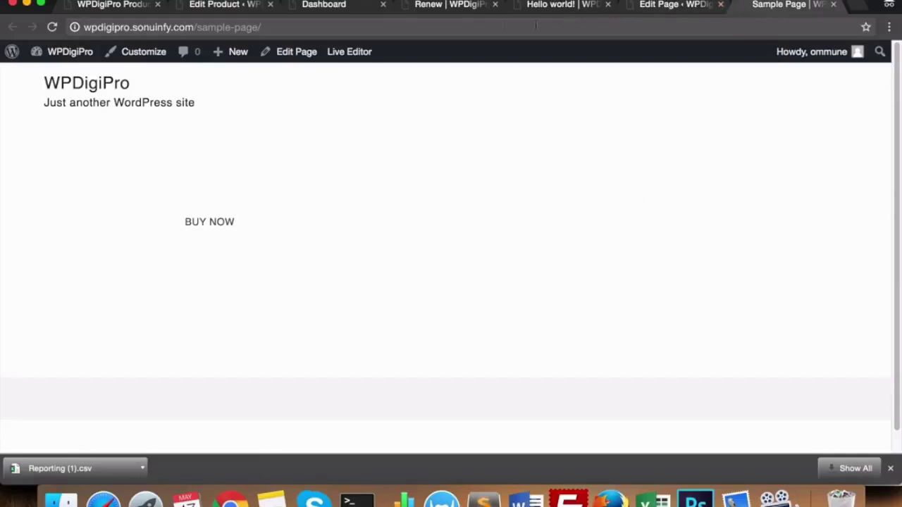
left_click(274, 27)
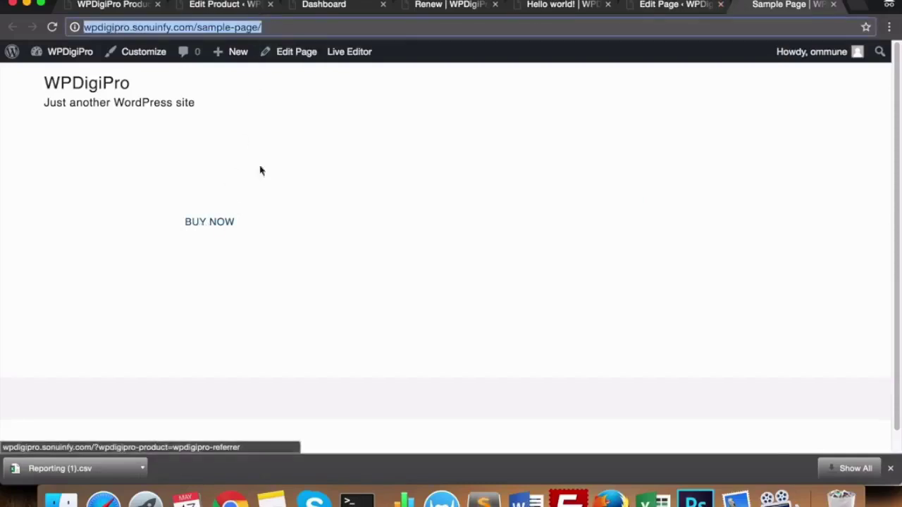
key("super+v")
type("/buy")
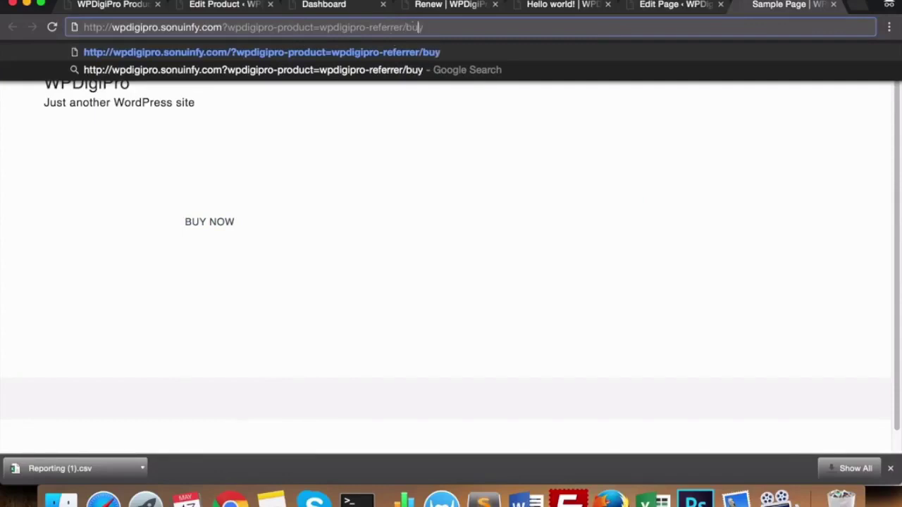
type("#now")
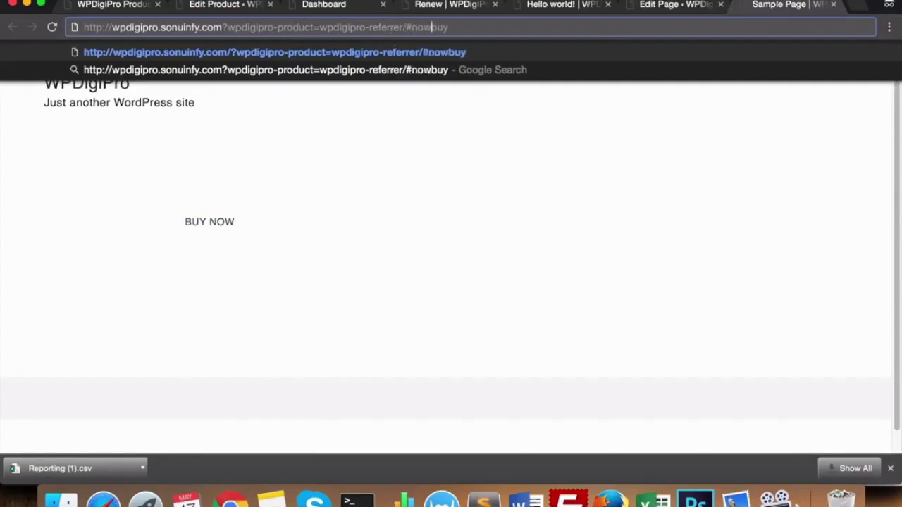
key("BackSpace")
key("BackSpace")
key("BackSpace")
type("now")
key("Return")
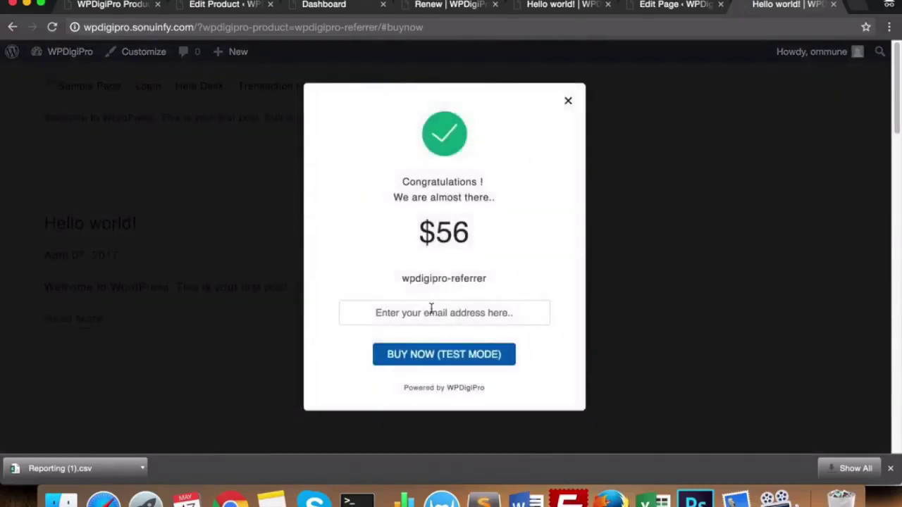
On the Sample Page's edit screen, enable access for product buyers only and select all products.
left_click(557, 7)
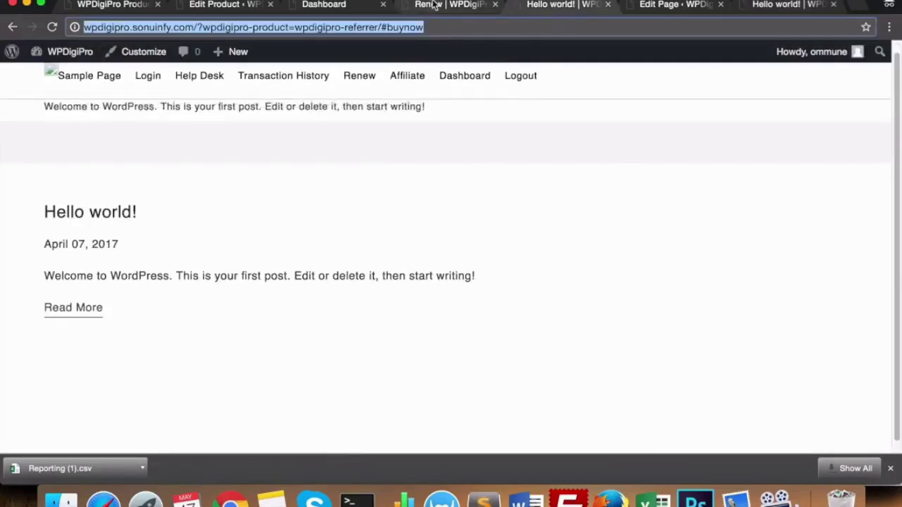
left_click(455, 7)
left_click(670, 5)
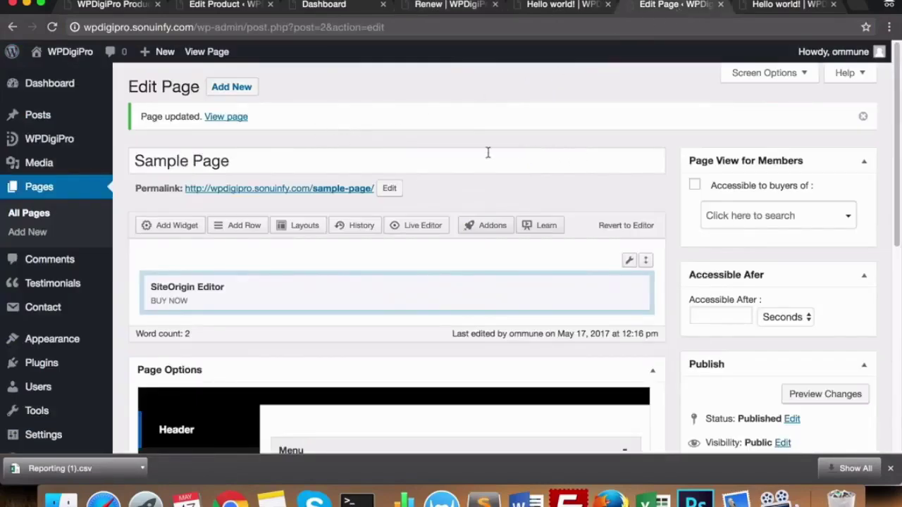
left_click(695, 186)
left_click(776, 216)
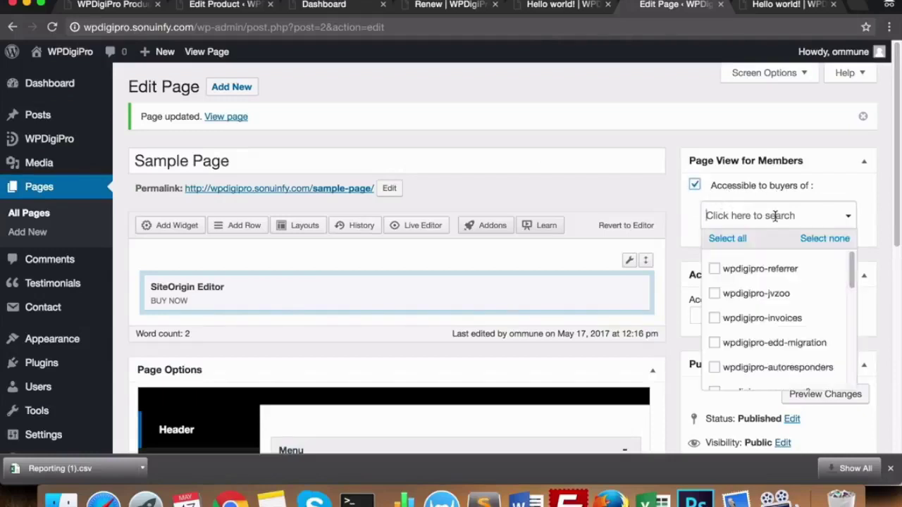
left_click(729, 240)
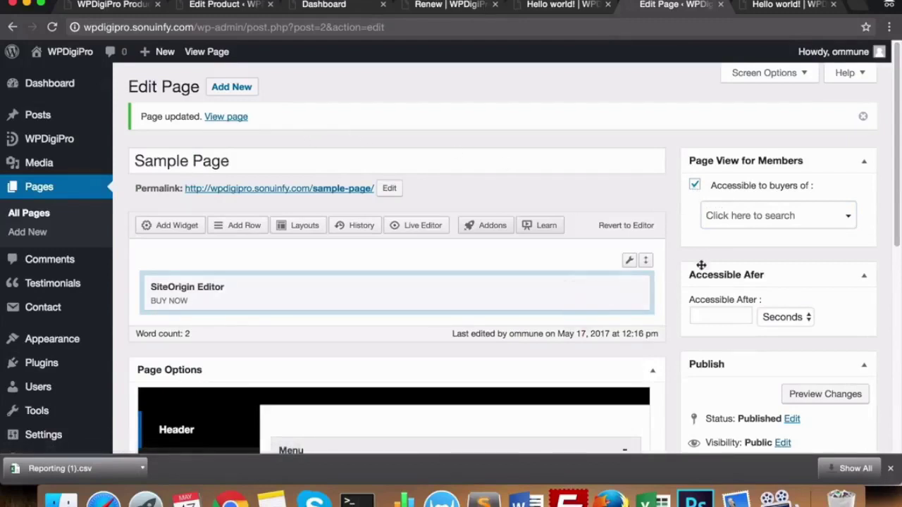
Review the products in the Sample Page's buyer access list and clear the whole selection.
left_click(742, 215)
scroll(788, 301, "down", 2)
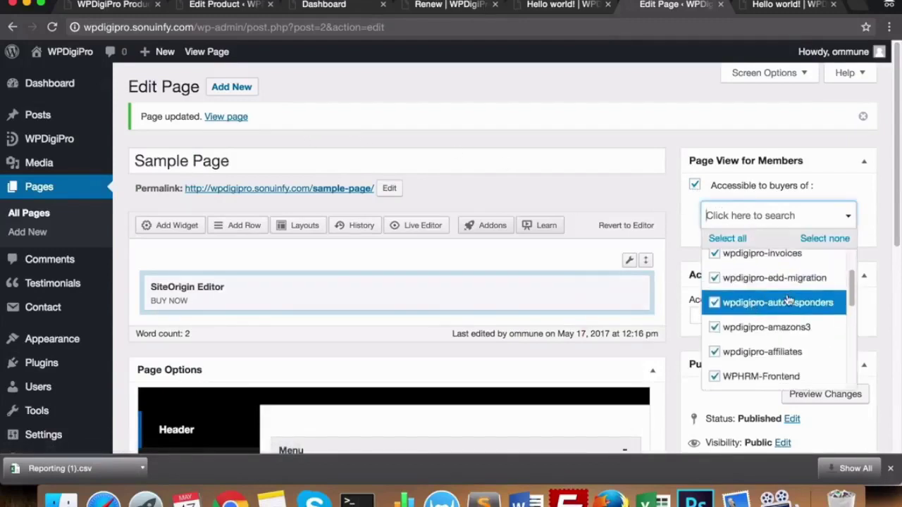
left_click_drag(232, 161, 139, 161)
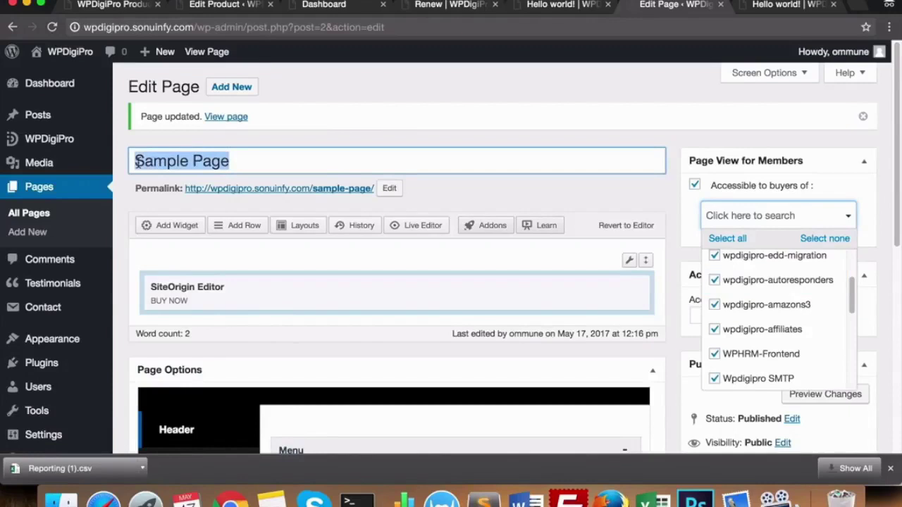
left_click(720, 213)
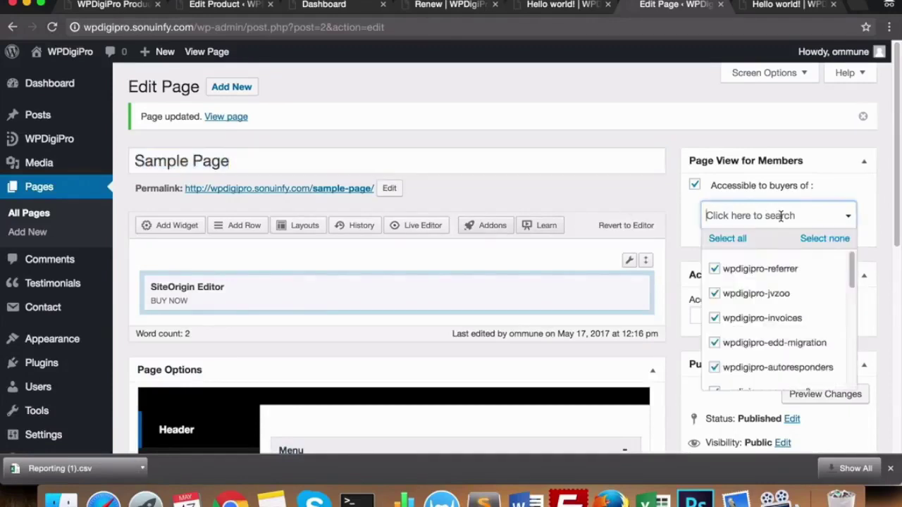
scroll(795, 290, "down", 5)
scroll(796, 295, "down", 10)
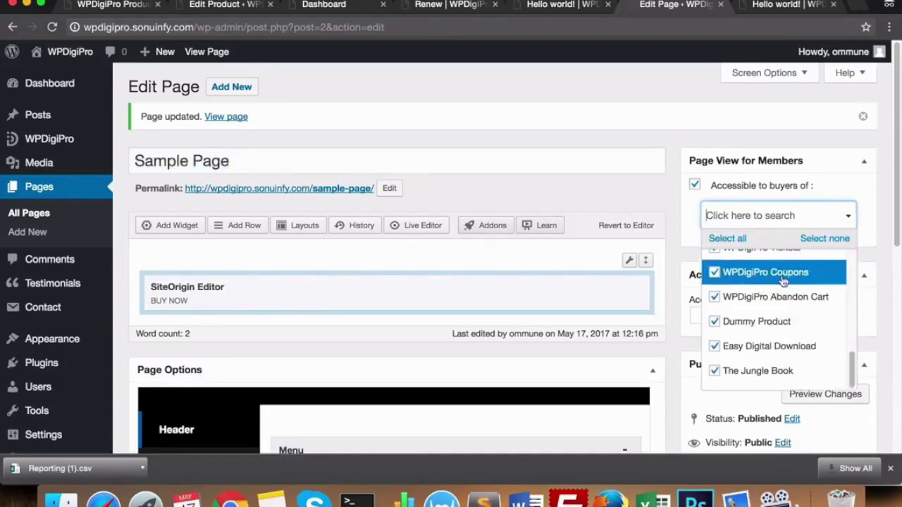
left_click(819, 240)
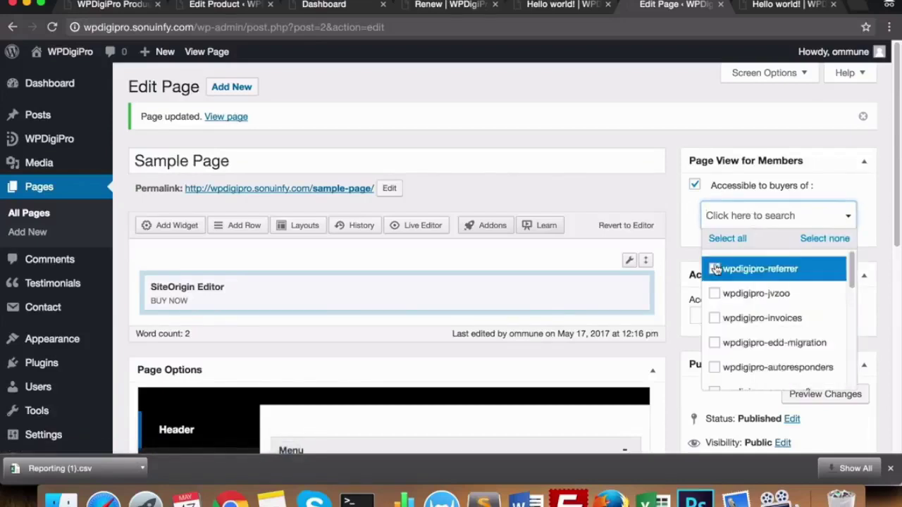
Restrict the Sample Page's member access to buyers of wpdigipro-referrer and close the product list.
left_click(716, 269)
left_click(272, 161)
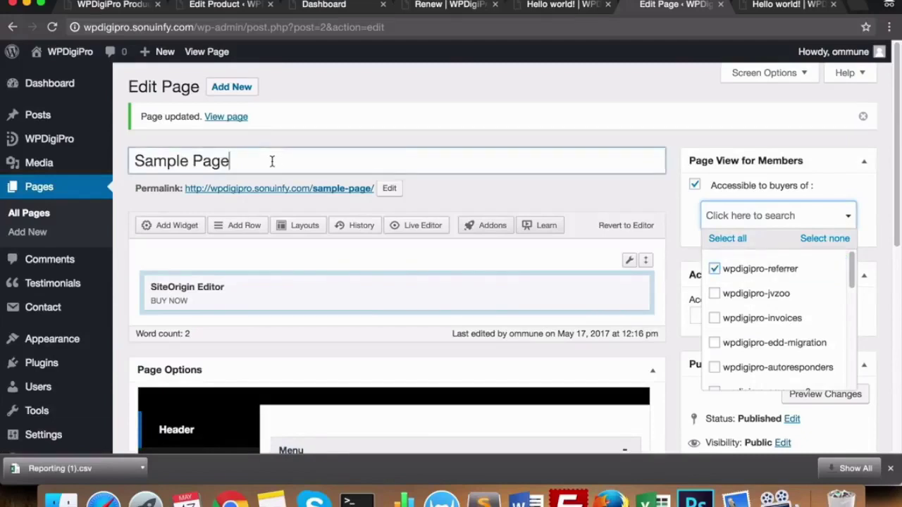
left_click(775, 247)
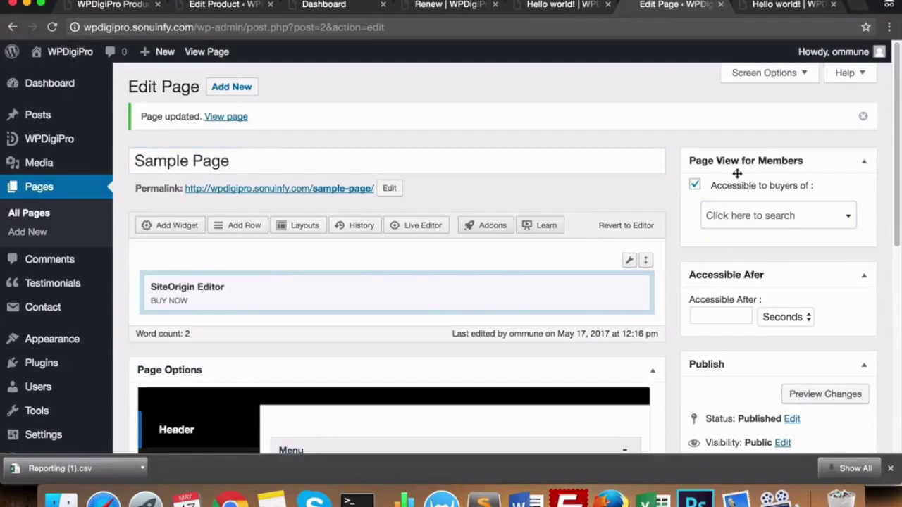
Set the Sample Page to become accessible to members after 7 days.
scroll(738, 174, "down", 2)
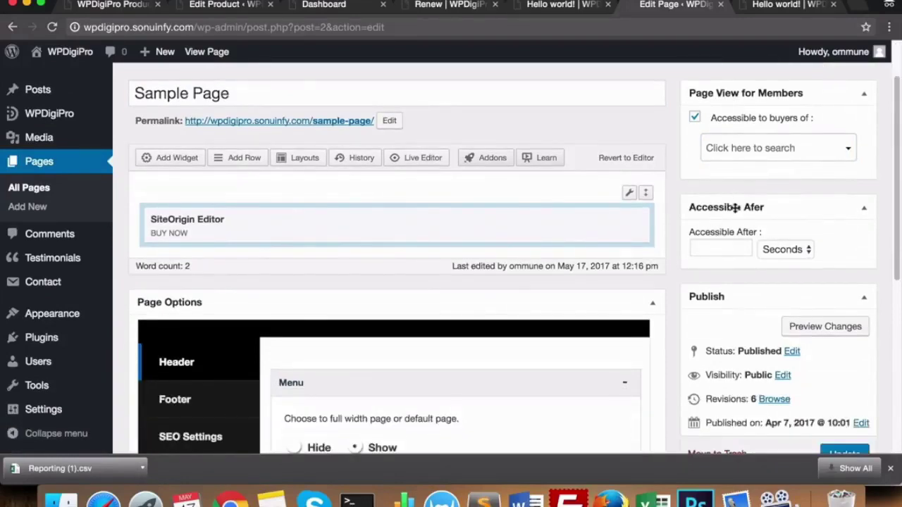
left_click(716, 242)
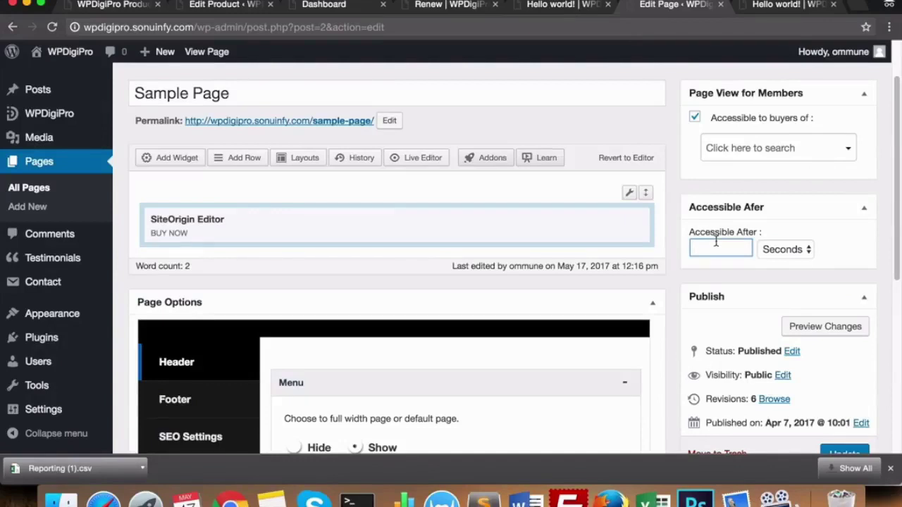
type("7")
left_click(776, 250)
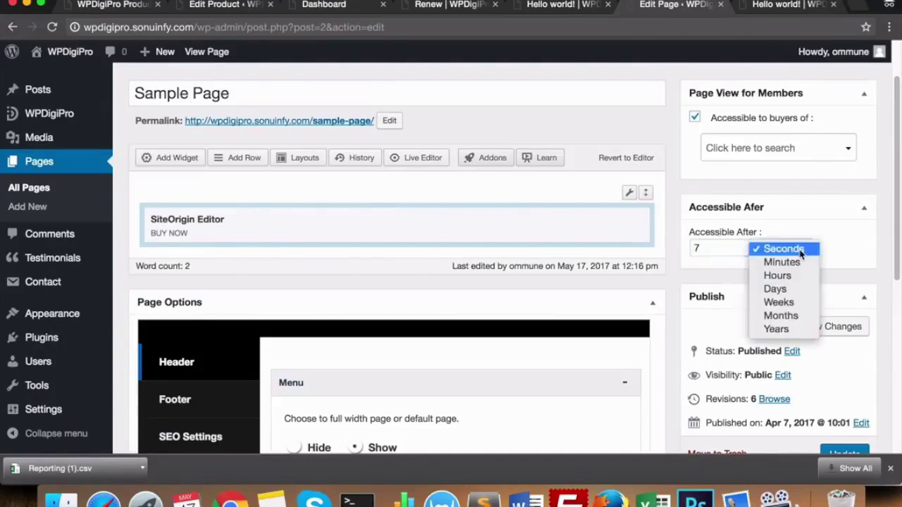
left_click(783, 291)
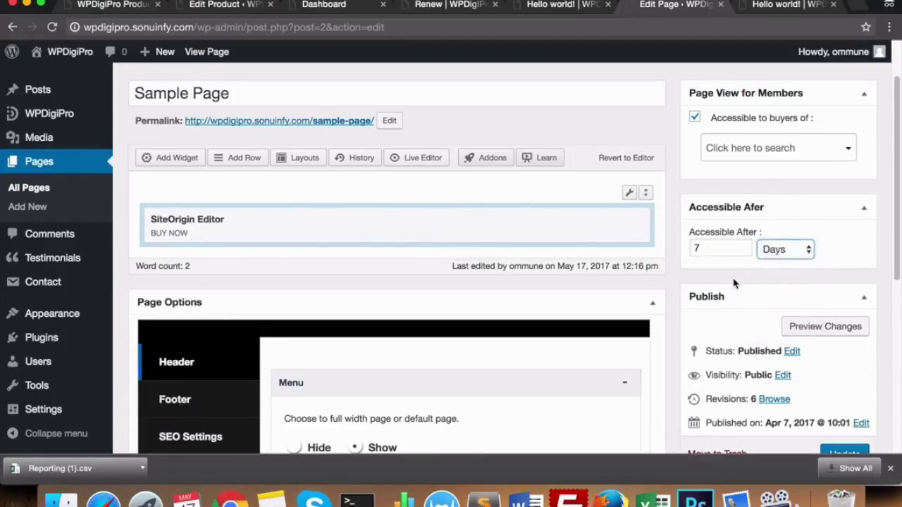
scroll(800, 247, "down", 4)
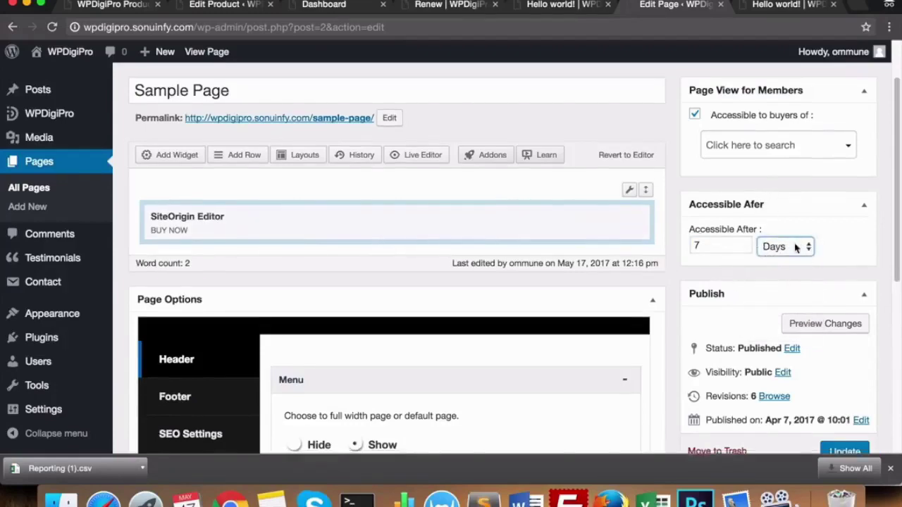
scroll(789, 238, "down", 5)
scroll(785, 233, "down", 3)
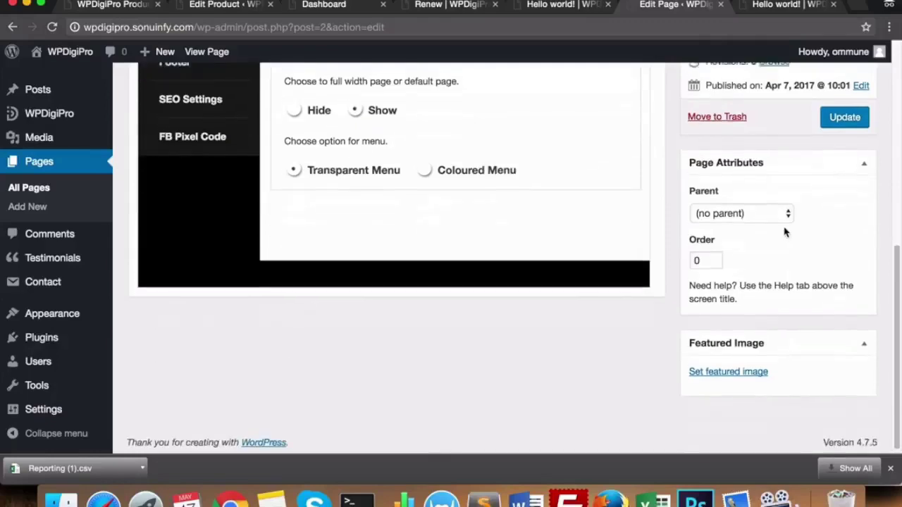